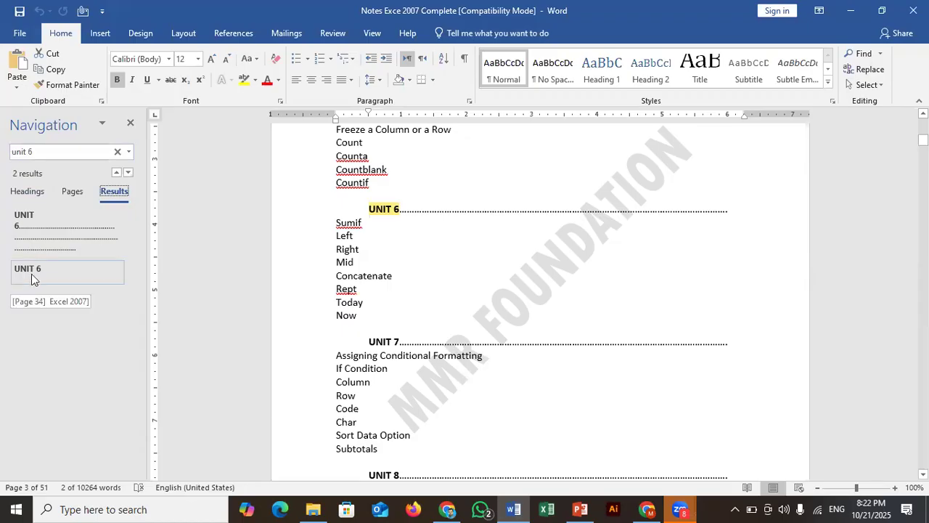
Step: Go to the UNIT 6 section heading from the "unit 6" search results and close the Navigation pane
left_click(33, 273)
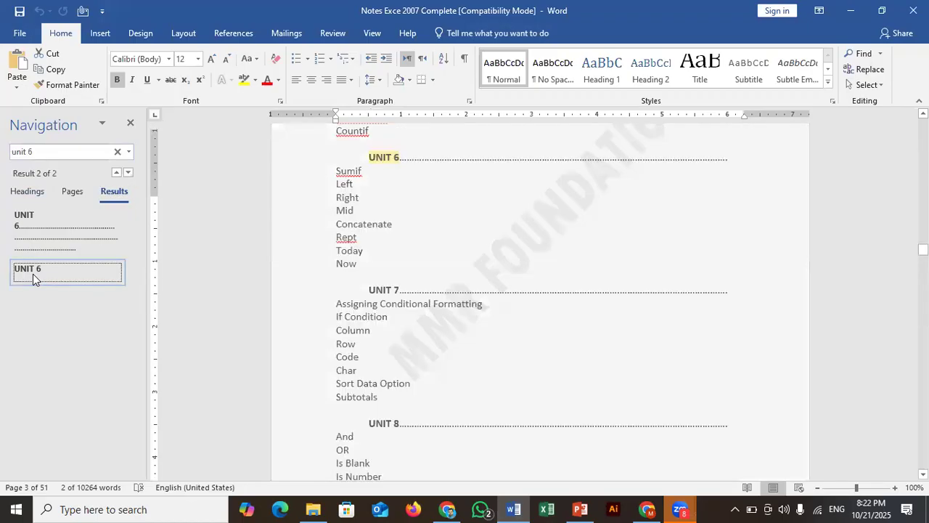
left_click(453, 259)
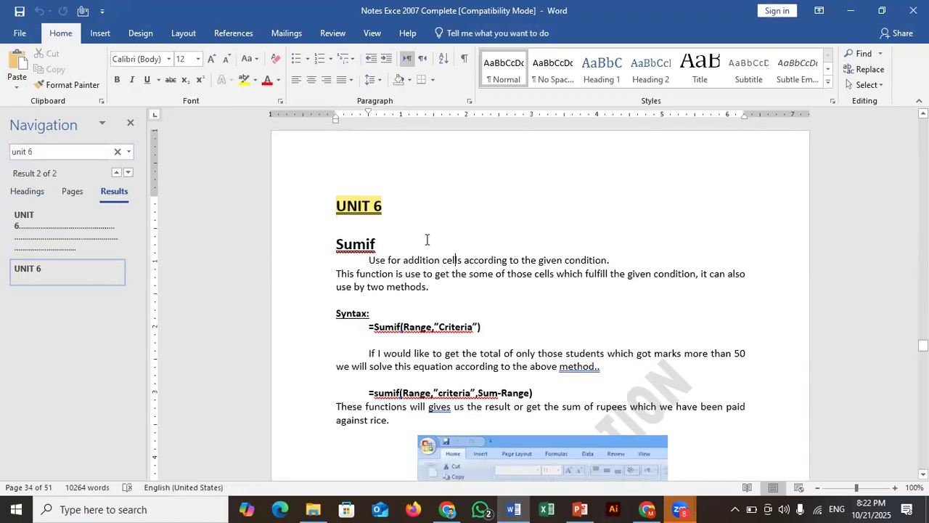
left_click(130, 125)
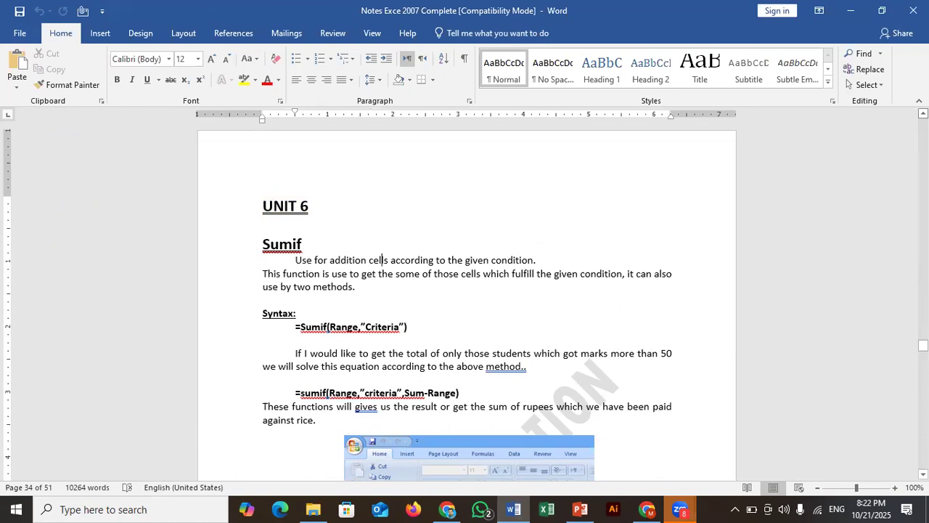
Step: Look back through the notes before Unit 6, from the Countif section up to Freeze a Column or Row
scroll(465, 295, "up", 5)
scroll(465, 295, "up", 6)
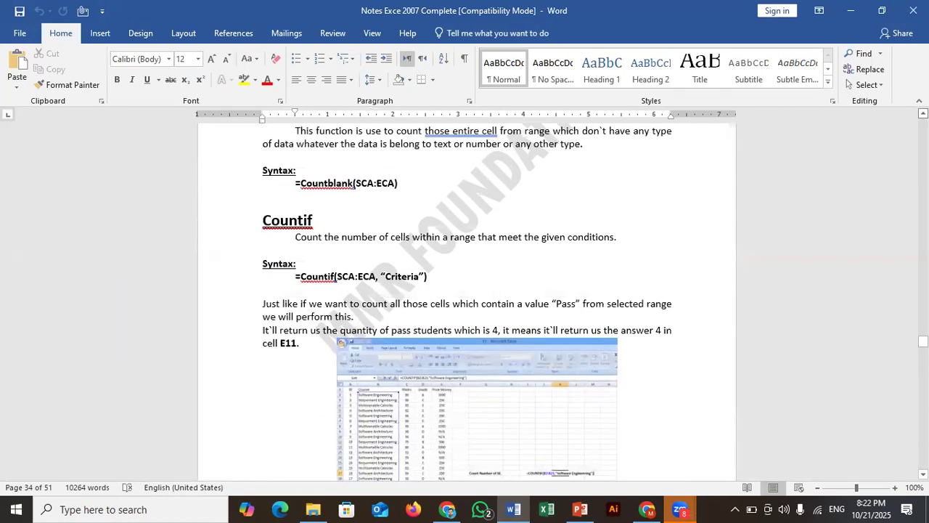
scroll(465, 295, "up", 3)
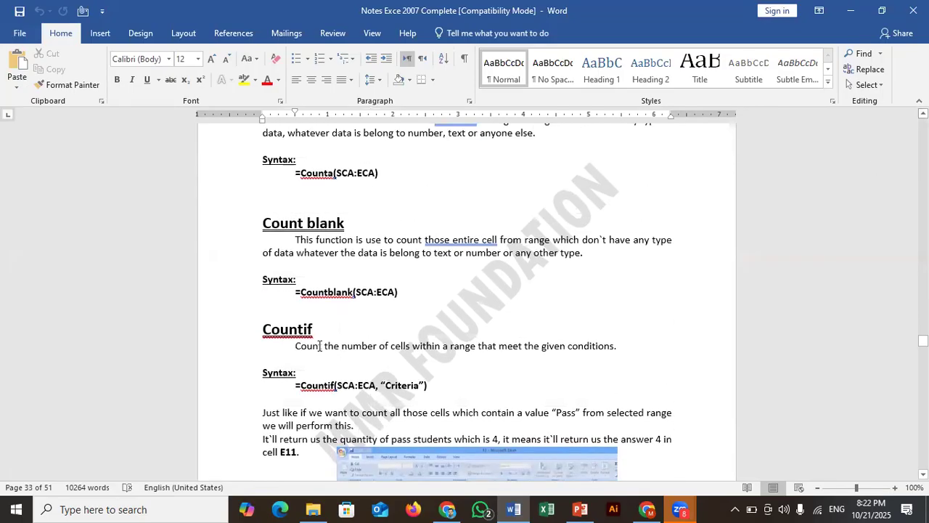
scroll(612, 383, "down", 1)
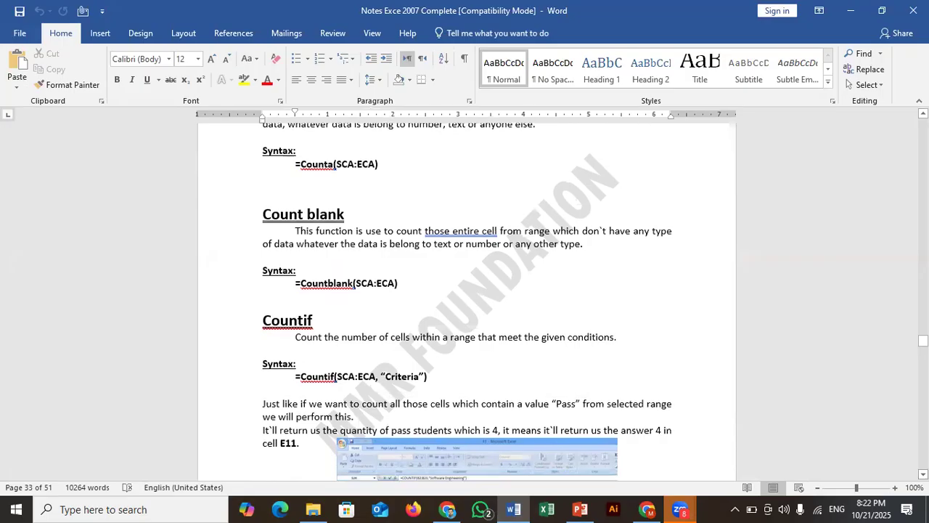
scroll(709, 456, "down", 2)
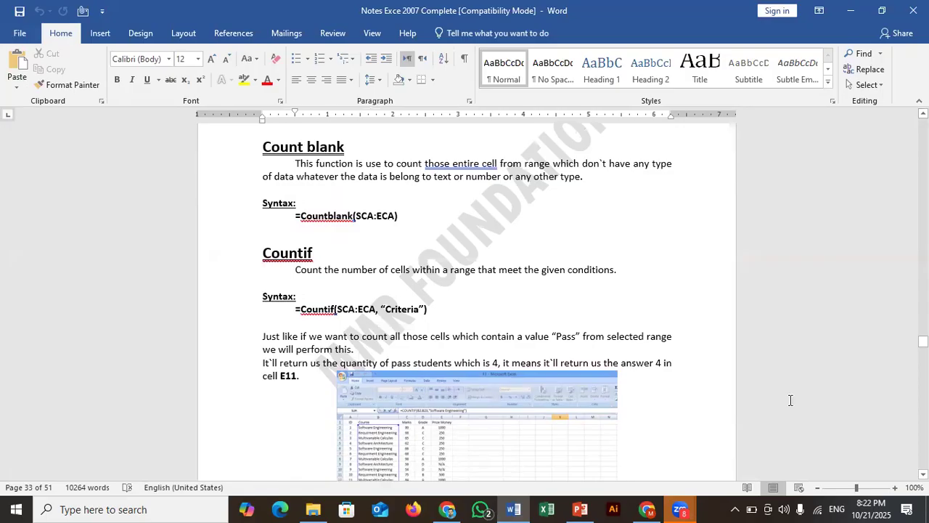
scroll(467, 301, "up", 4)
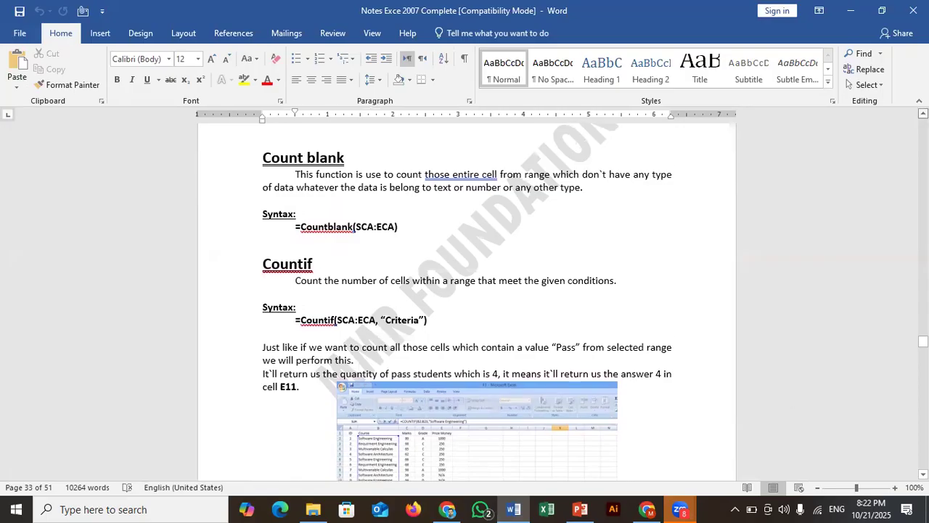
scroll(487, 289, "up", 3)
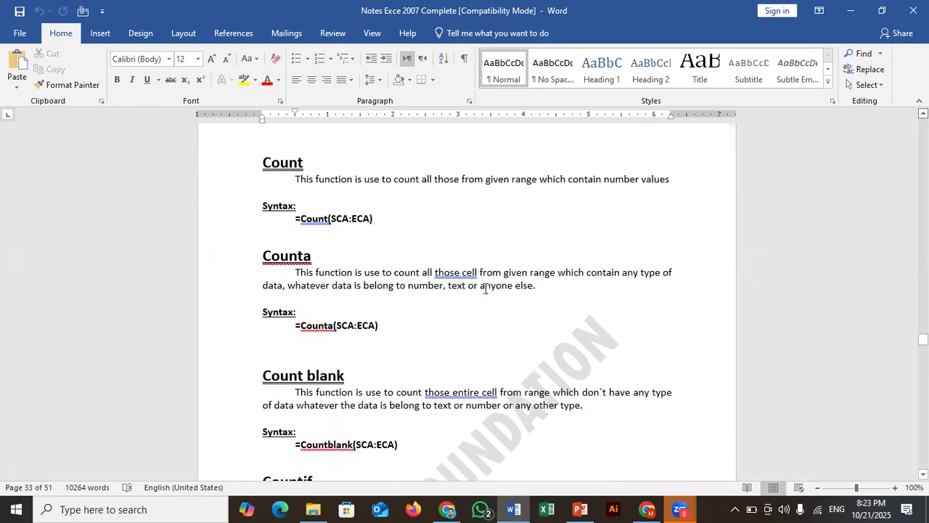
scroll(467, 301, "up", 2)
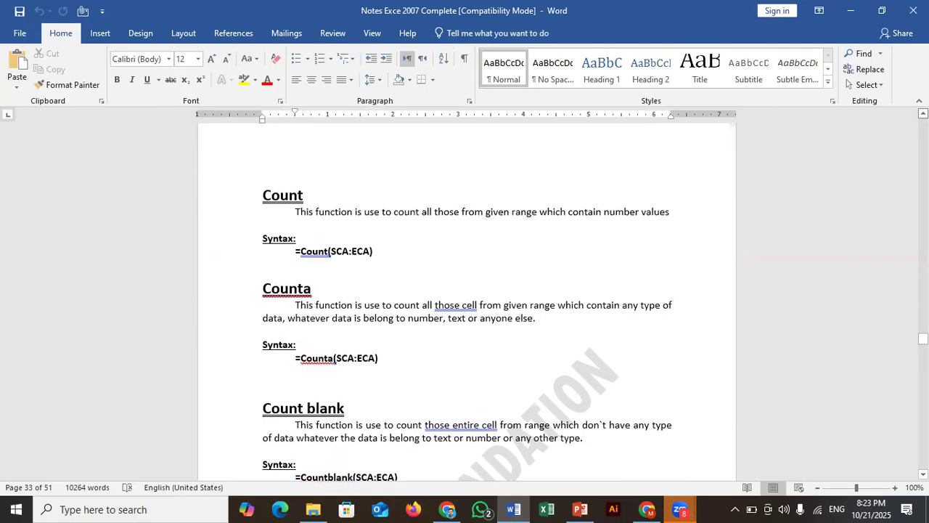
scroll(466, 301, "up", 9)
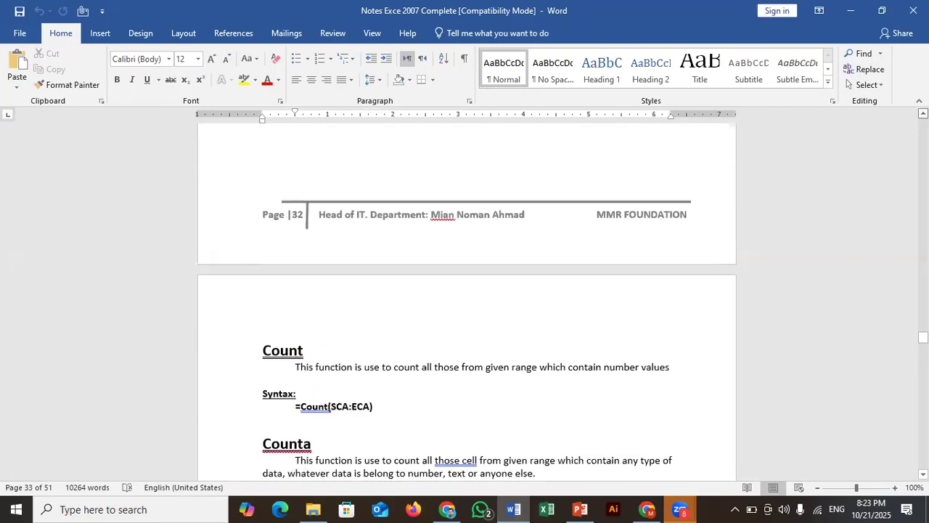
scroll(467, 301, "up", 1)
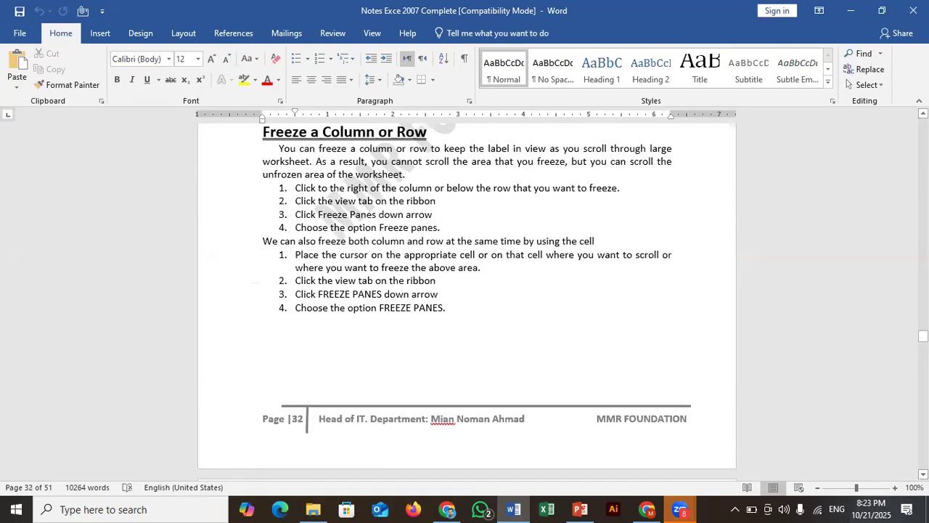
Step: Read the descriptions and syntax of Count, Counta, Count blank and Countif in the notes
scroll(467, 302, "down", 1)
scroll(467, 301, "down", 10)
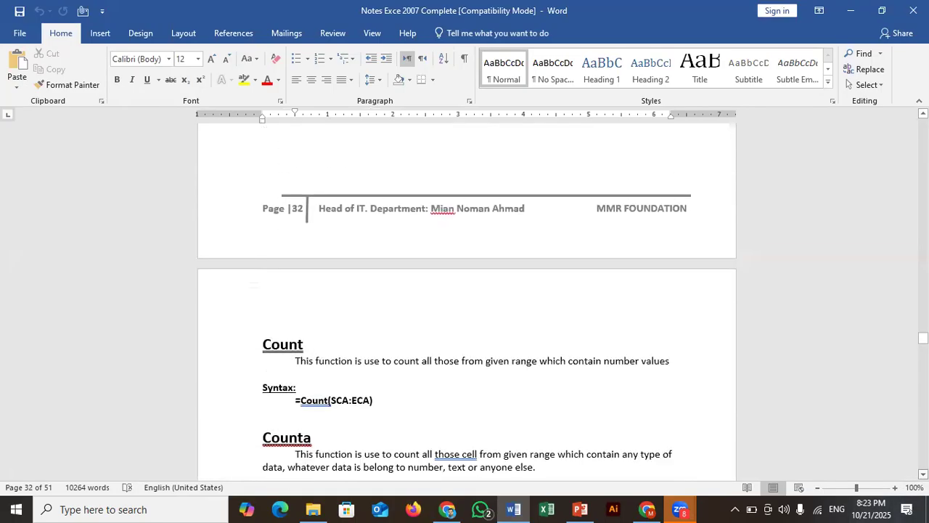
scroll(406, 267, "down", 1)
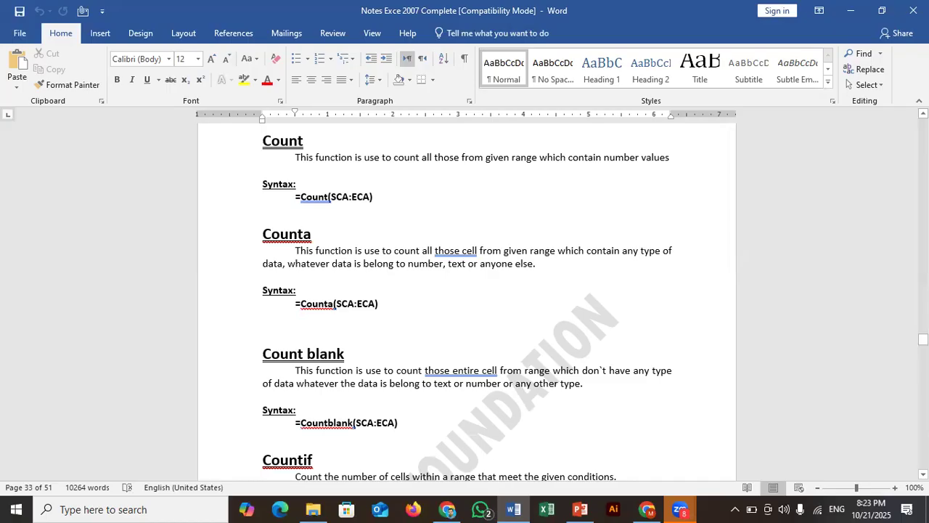
scroll(530, 416, "down", 2)
scroll(537, 370, "down", 1)
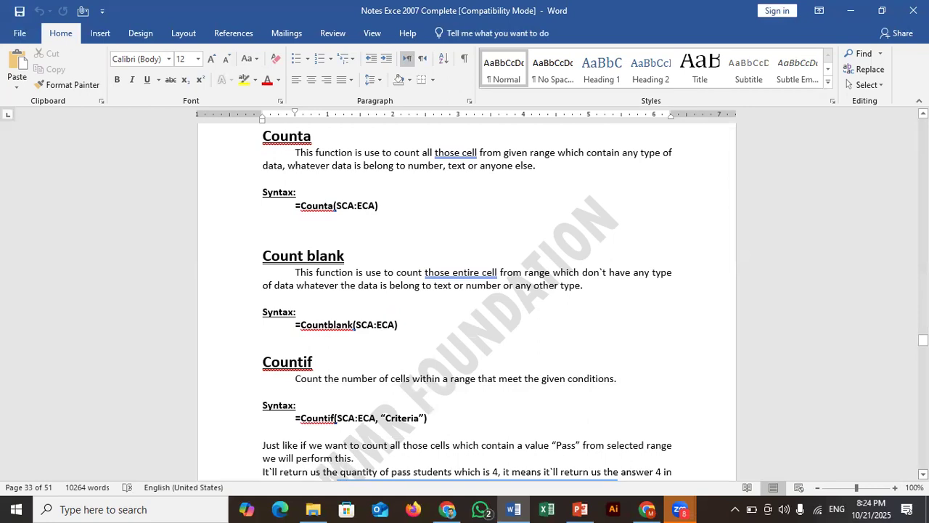
scroll(924, 473, "down", 2)
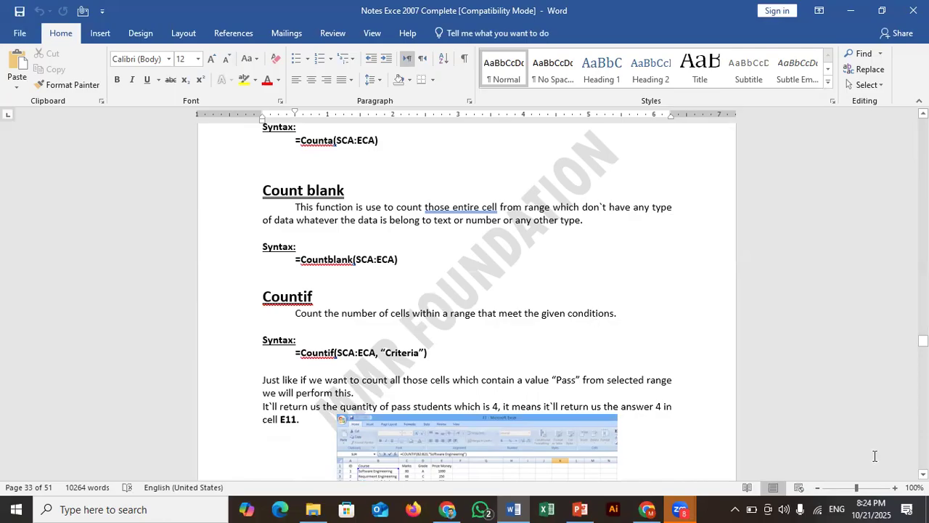
scroll(464, 301, "down", 2)
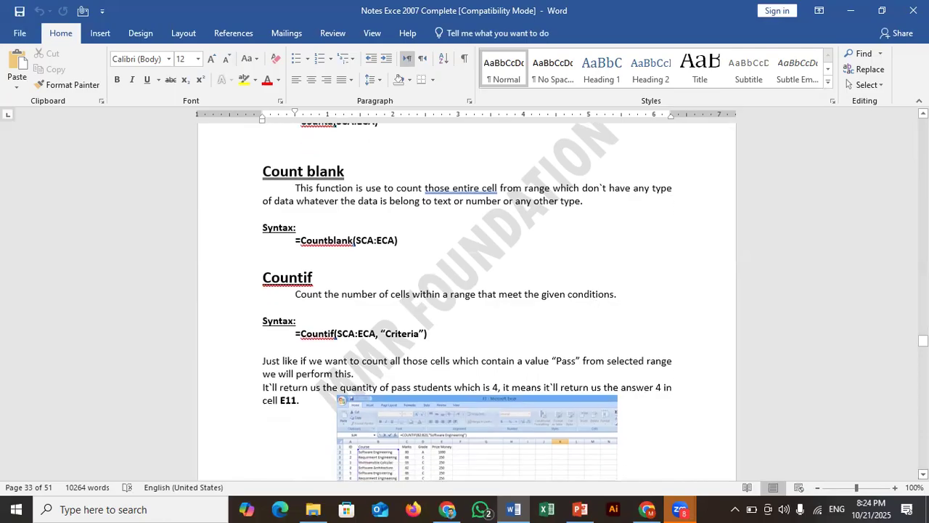
scroll(464, 301, "down", 1)
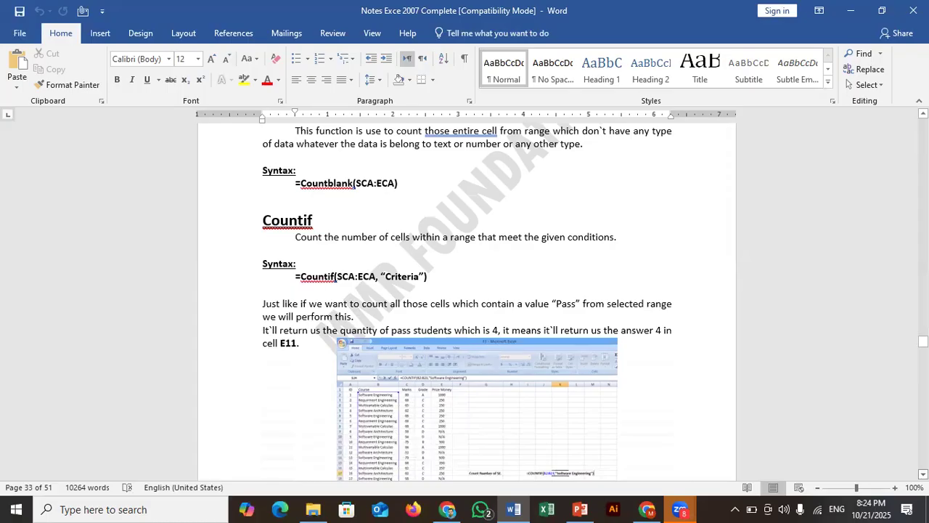
scroll(465, 301, "down", 1)
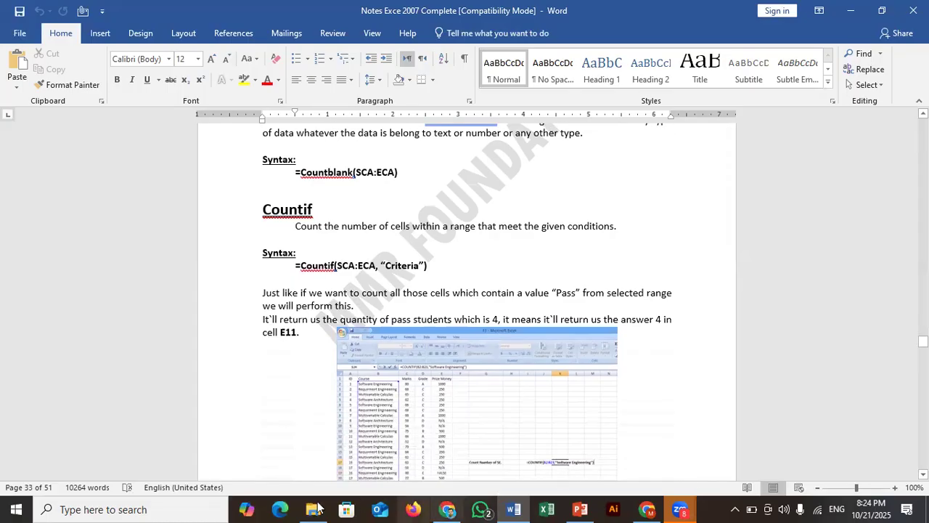
Step: Switch to Excel and open the recent workbook SS11 Excel from Downloads
left_click(548, 509)
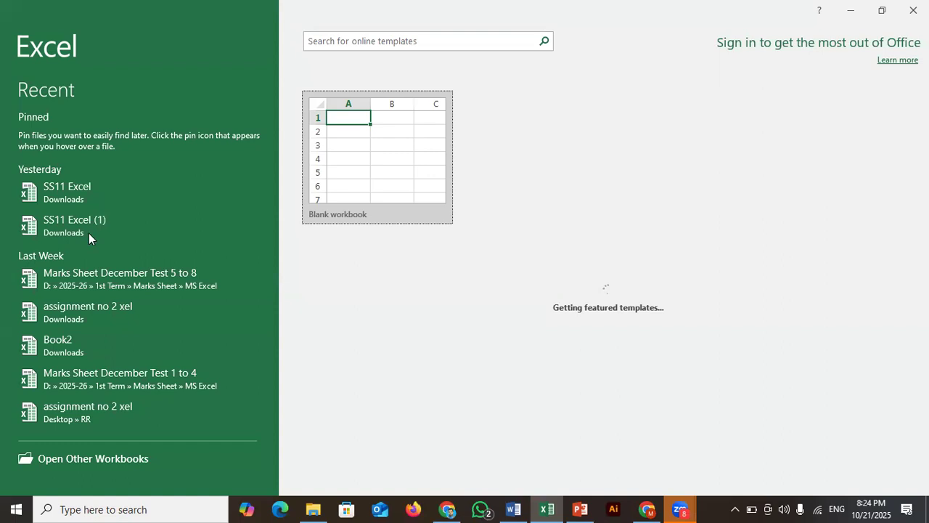
left_click(89, 188)
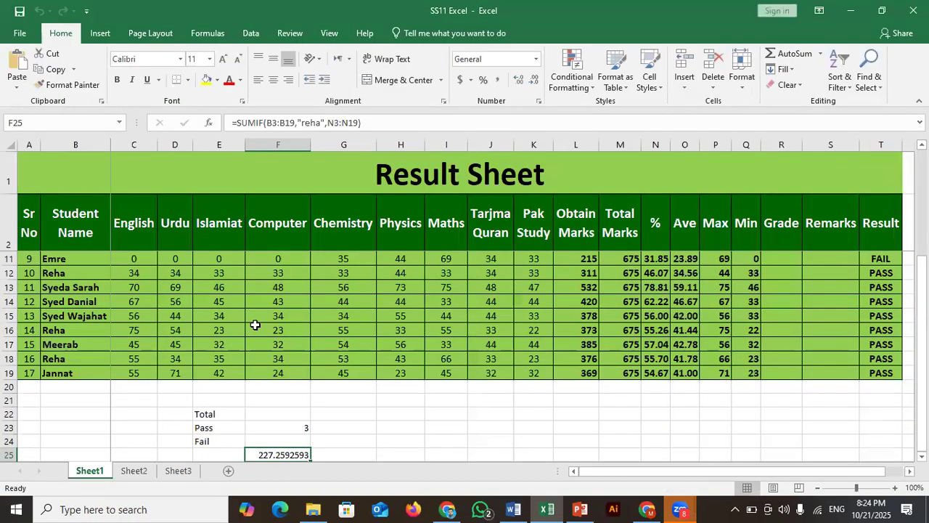
Step: Examine the Result column's formula in T3 and the Total, Pass and Fail summary cells below the result table
scroll(881, 350, "up", 3)
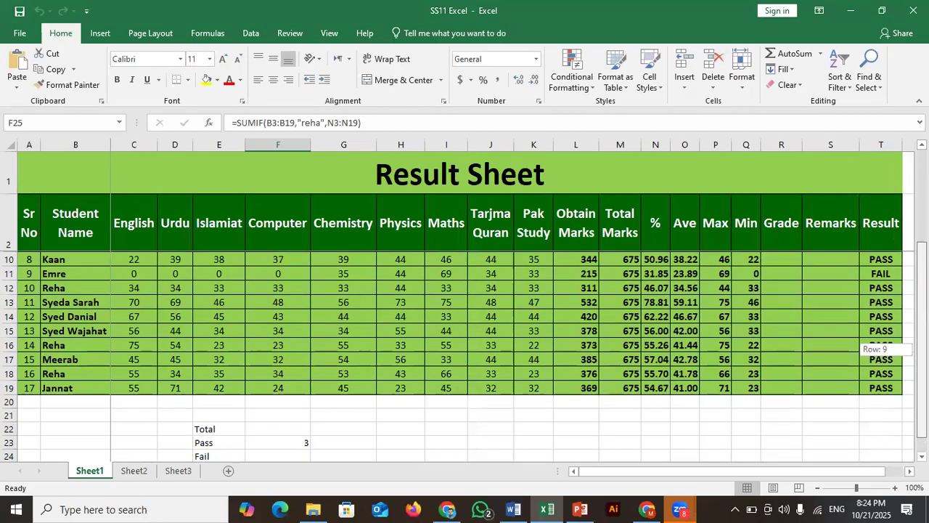
left_click(881, 259)
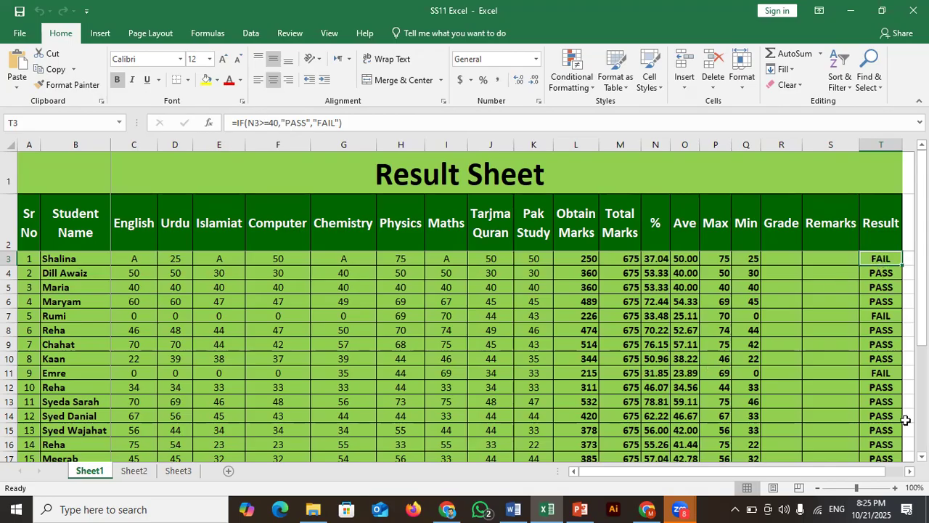
mouse_move(922, 336)
left_mouse_down()
mouse_move(922, 352)
mouse_move(922, 335)
left_mouse_up()
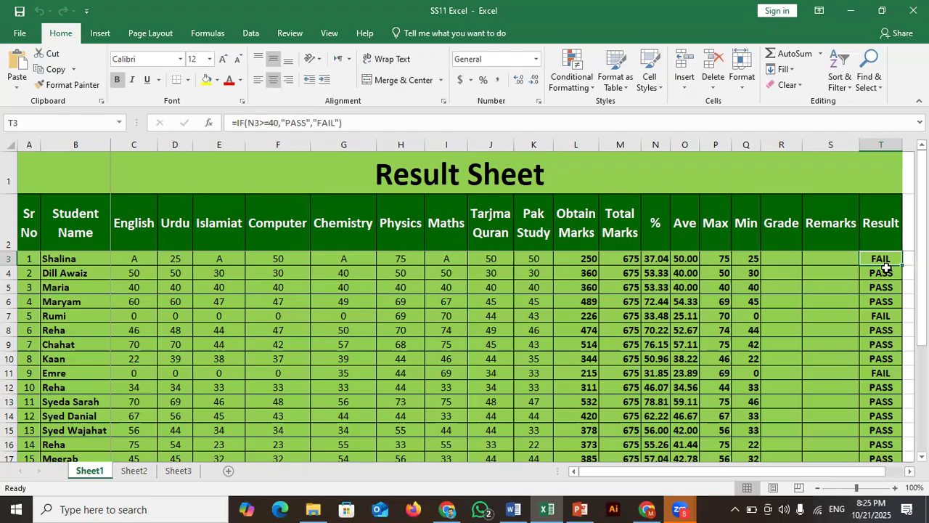
left_click_drag(922, 205, 923, 281)
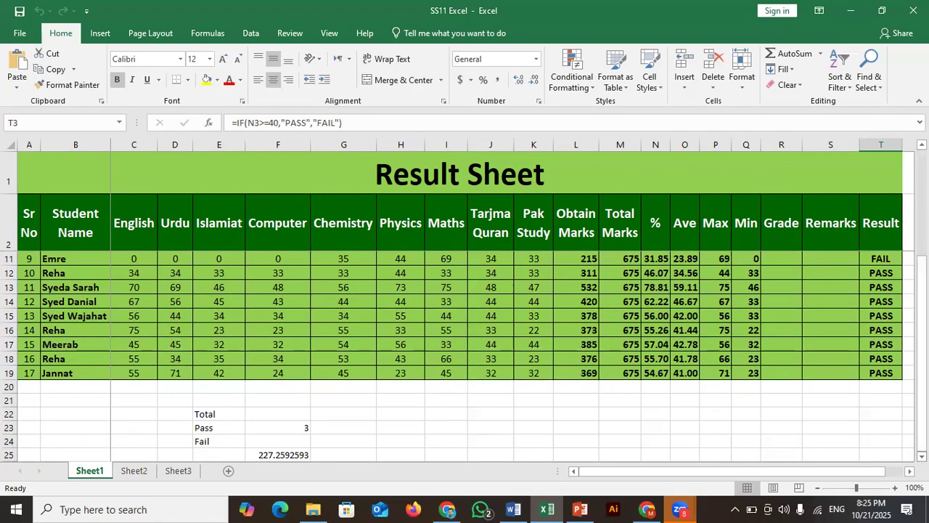
left_click(922, 456)
left_click(922, 456)
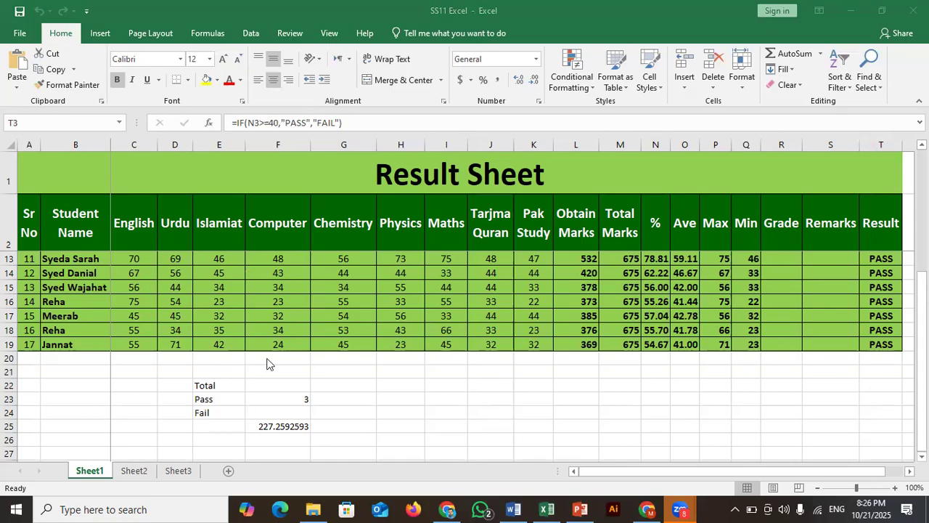
left_click(208, 385)
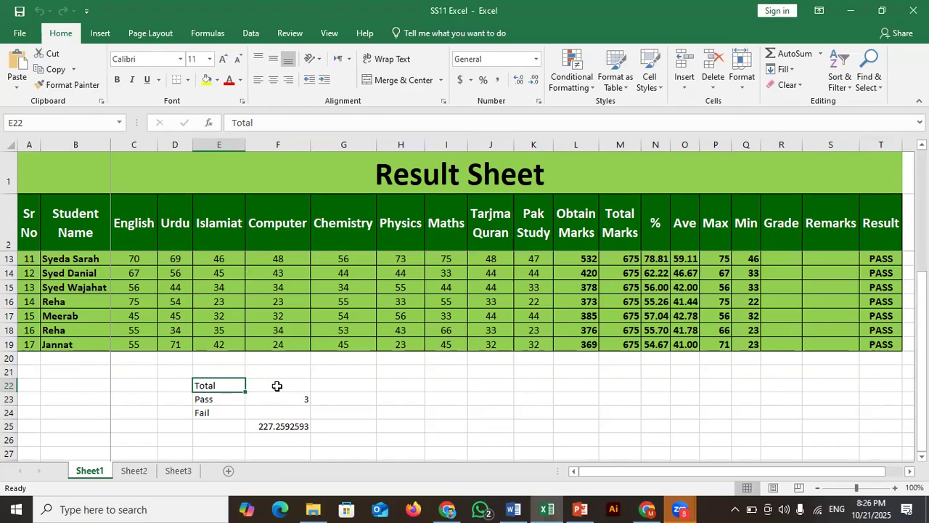
left_click(290, 388)
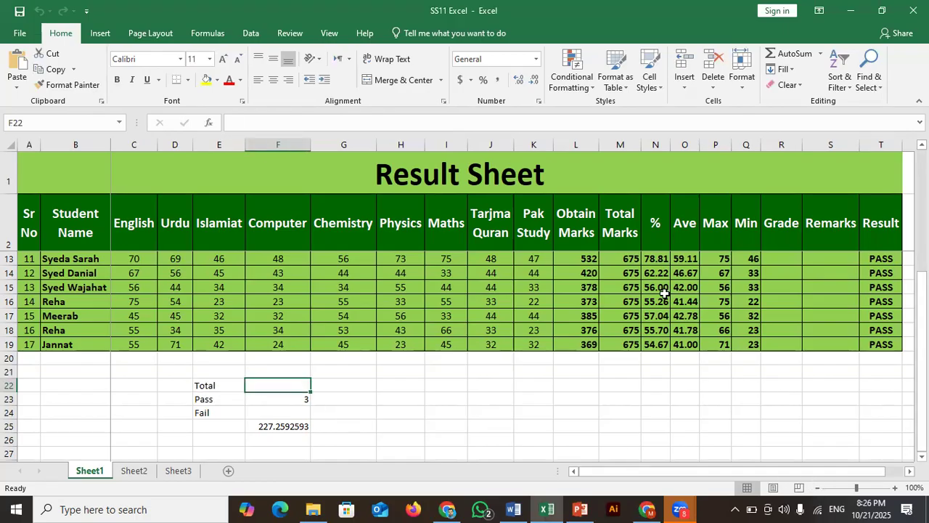
left_click(910, 472)
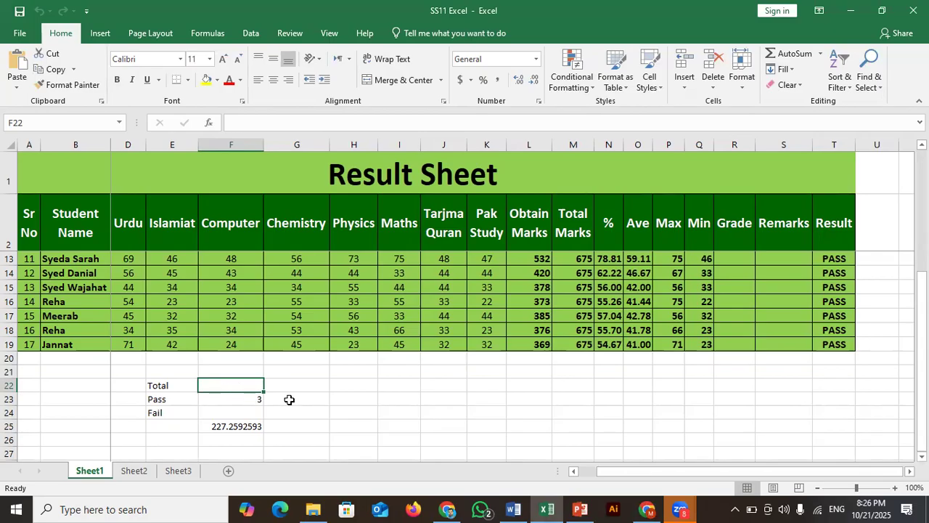
Step: Replace the Pass count formula in F23 with =COUNTIF(T3:T19,"PASS") to count the passing students in the Result column
left_click(236, 402)
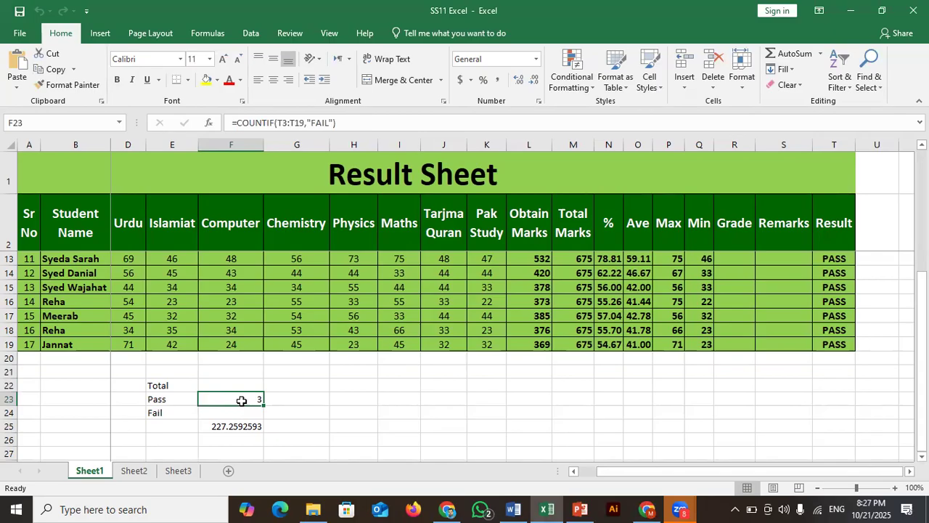
key("Delete")
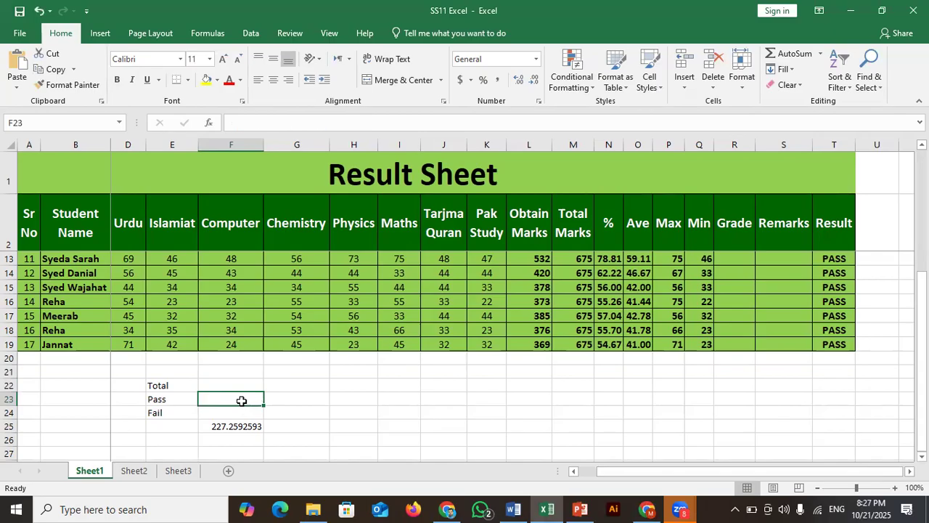
type("=")
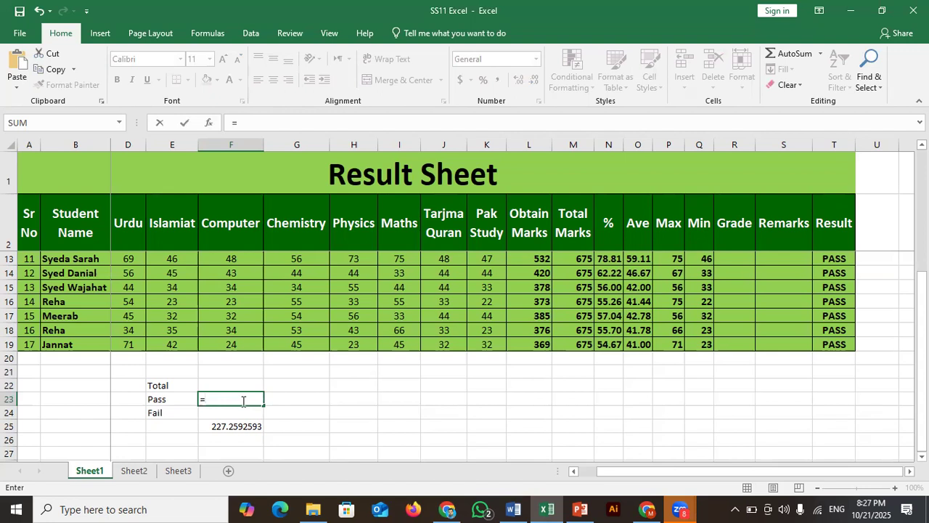
type("coun")
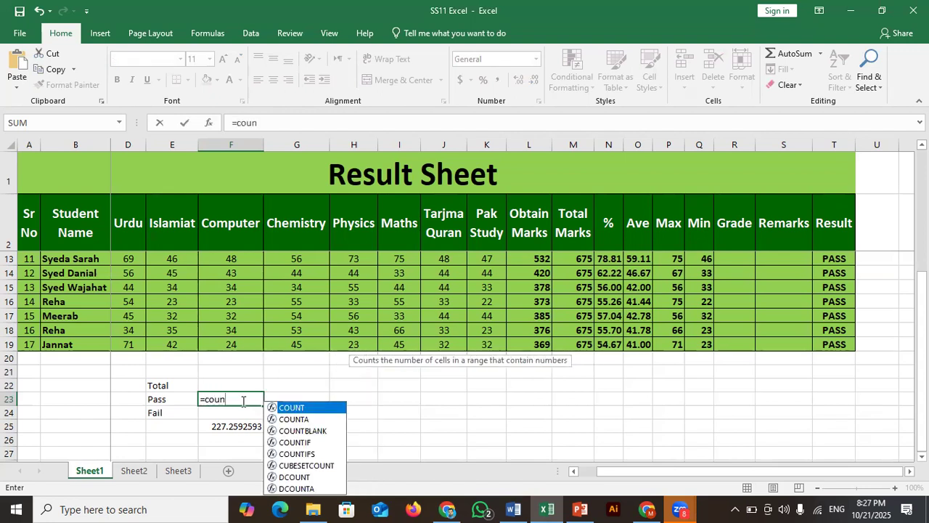
type("tif")
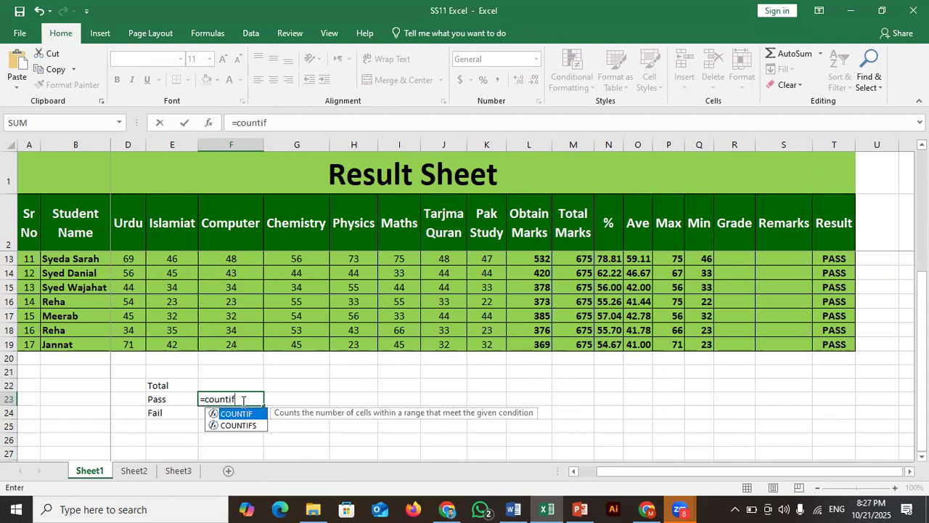
type("(")
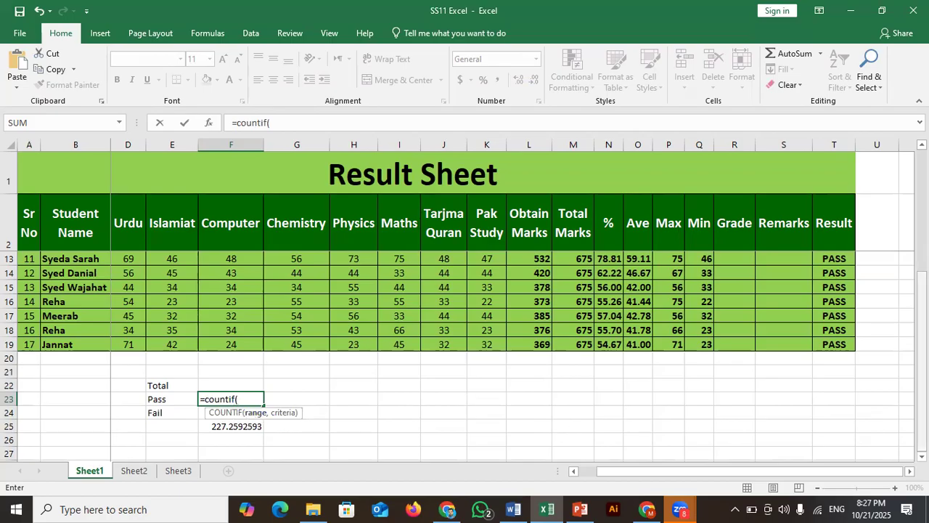
left_click_drag(922, 374, 922, 256)
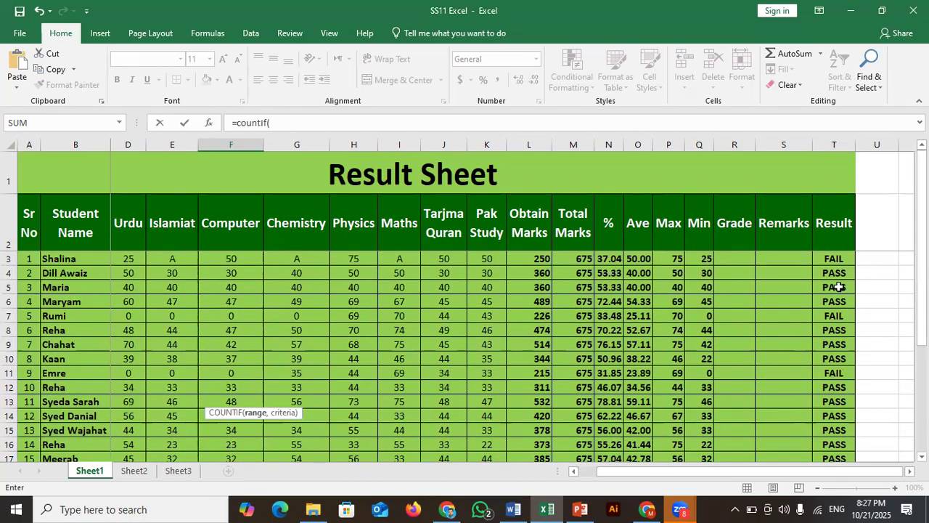
left_click(837, 260)
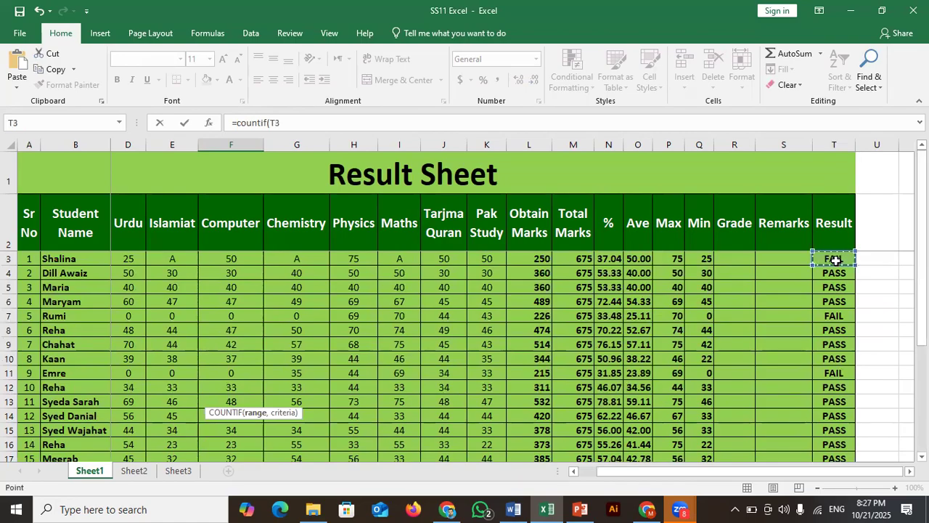
left_click(329, 121)
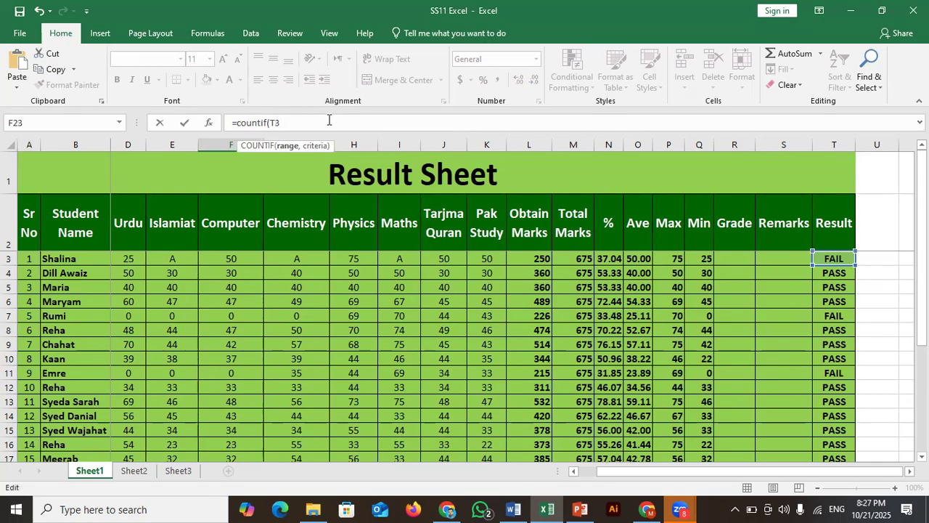
type(":")
left_click_drag(922, 327, 922, 363)
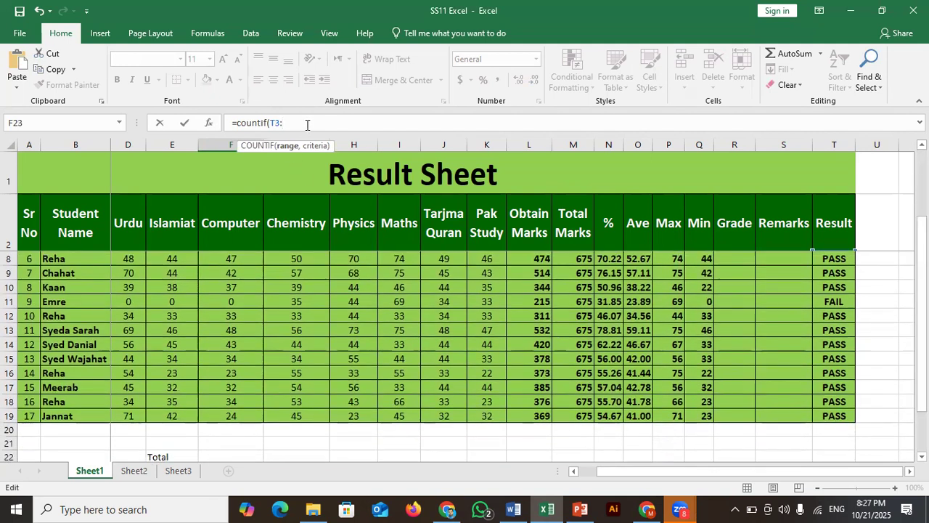
type("t19")
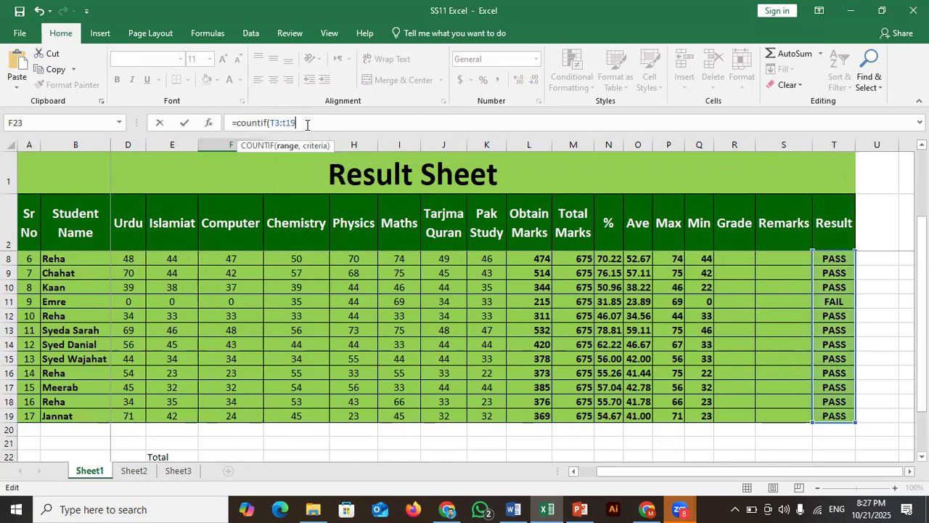
type(",")
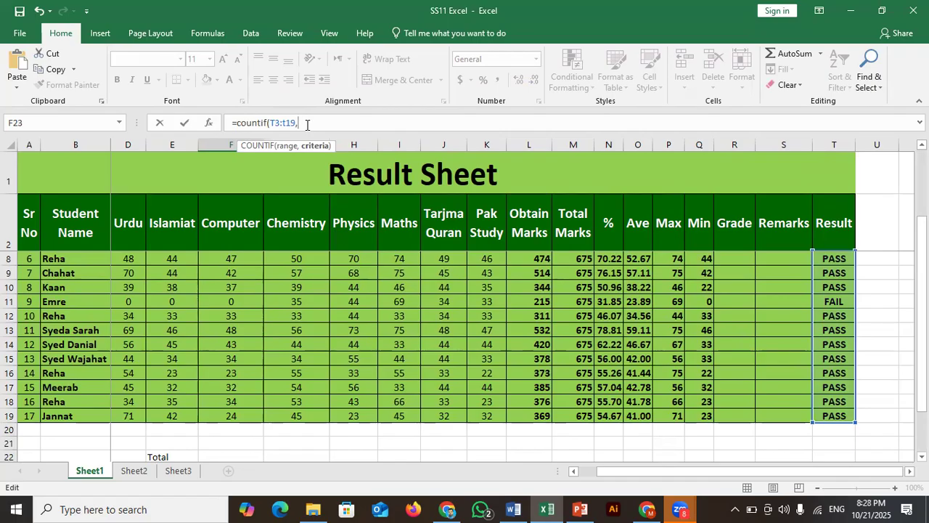
type("\"")
type("PASS\"")
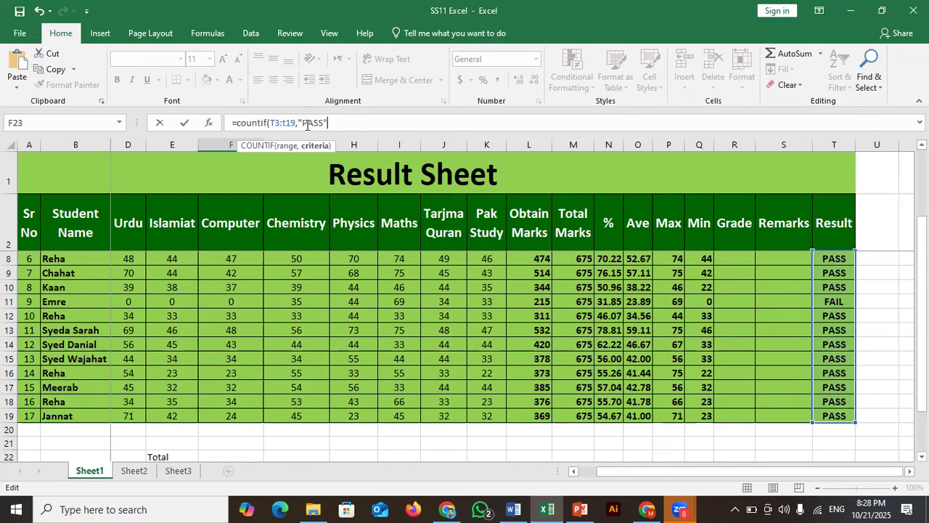
type(")")
key("Return")
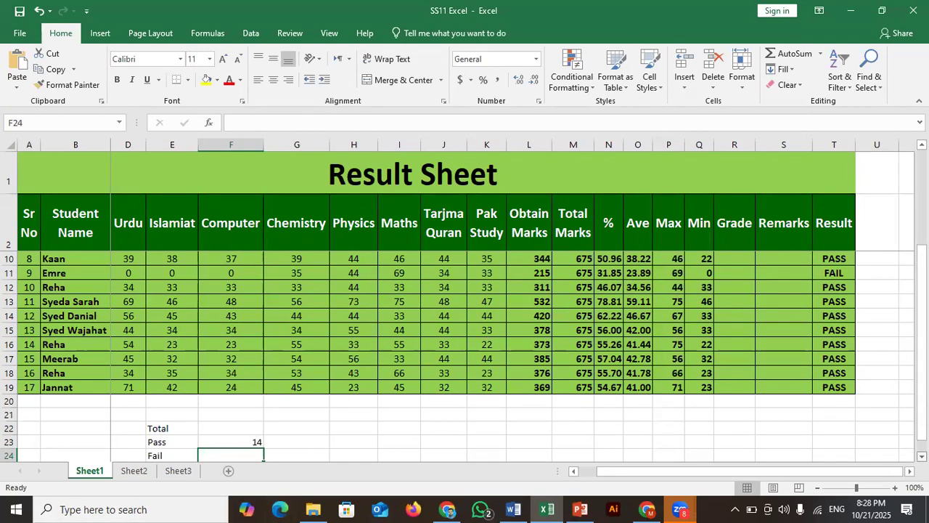
Step: Enter =COUNTIF(T3:T19,"FAIL") in the Fail cell F24 to count the failing students
scroll(255, 440, "down", 1)
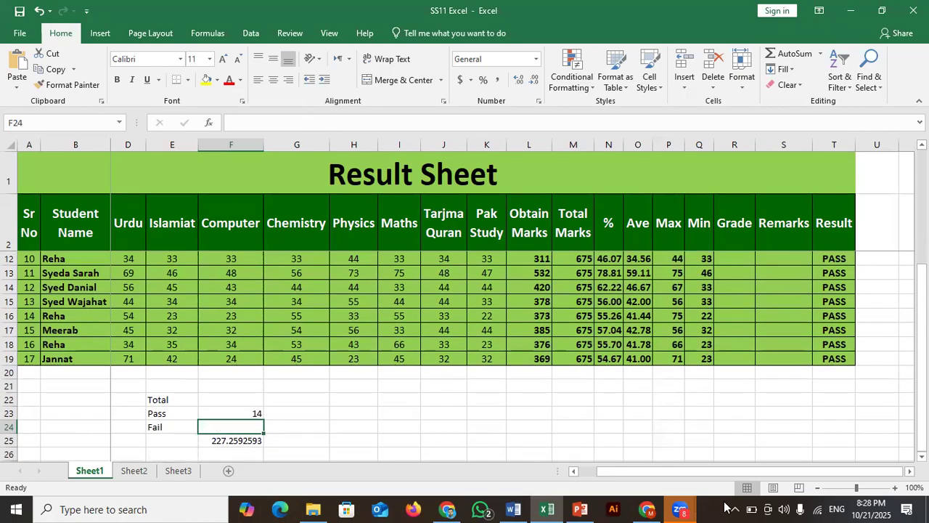
type("=CO")
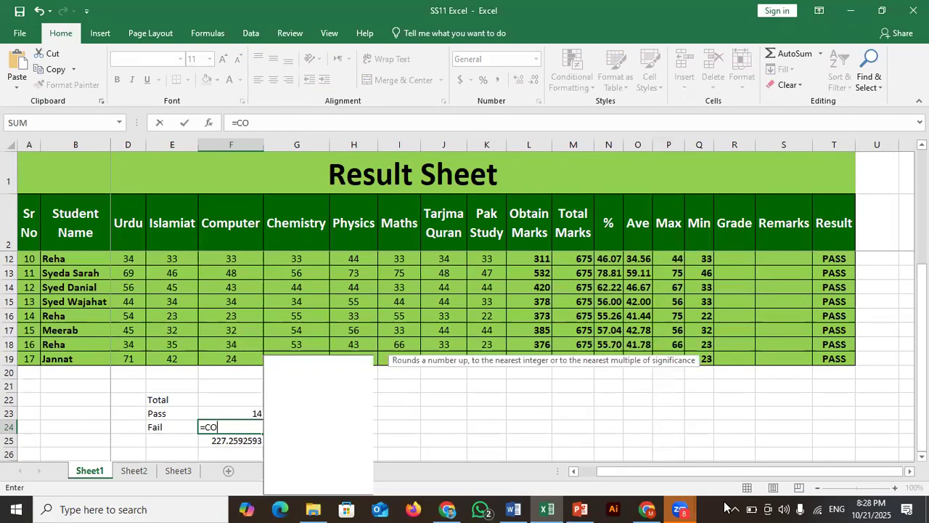
type("UNTIF")
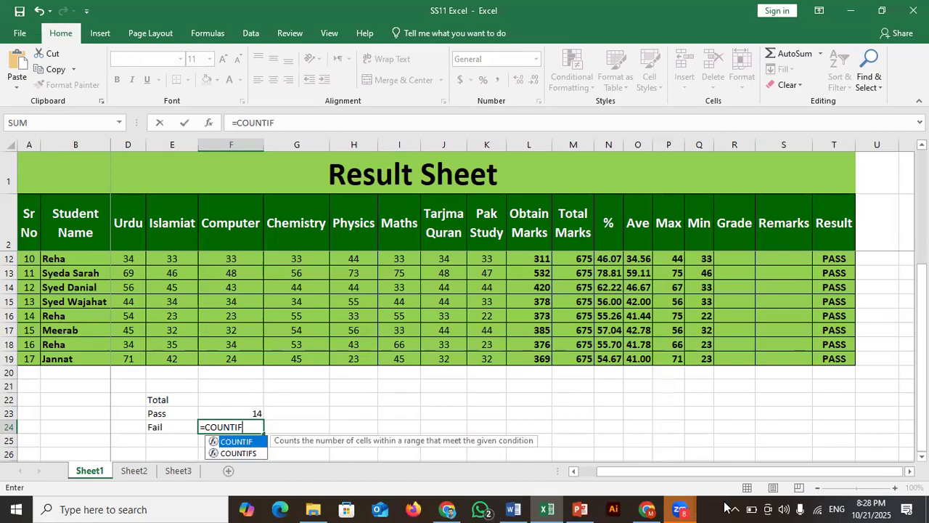
type("(")
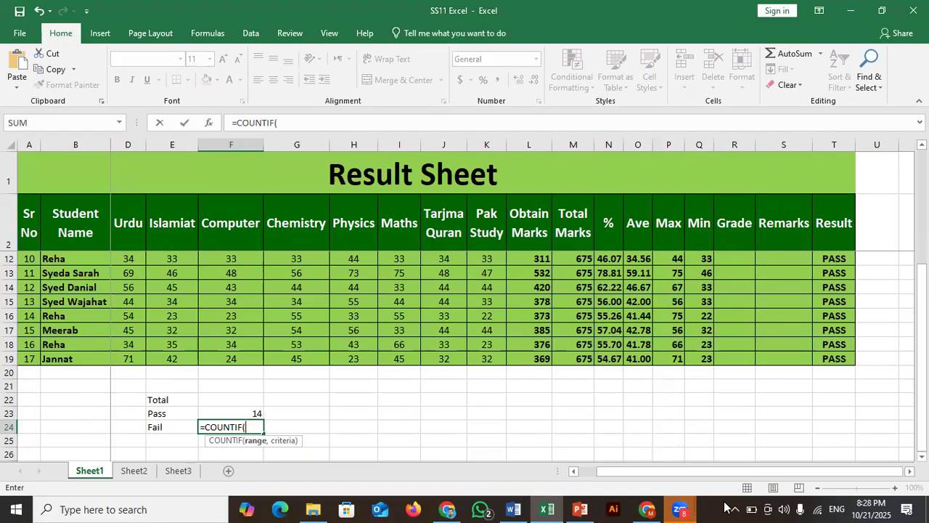
type("T3:T19,")
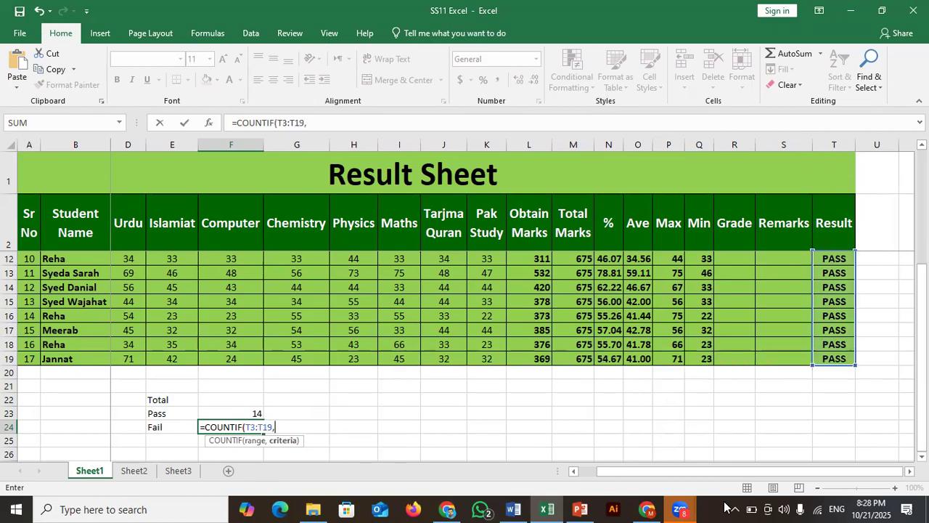
type("\"FAIL\")")
key("Return")
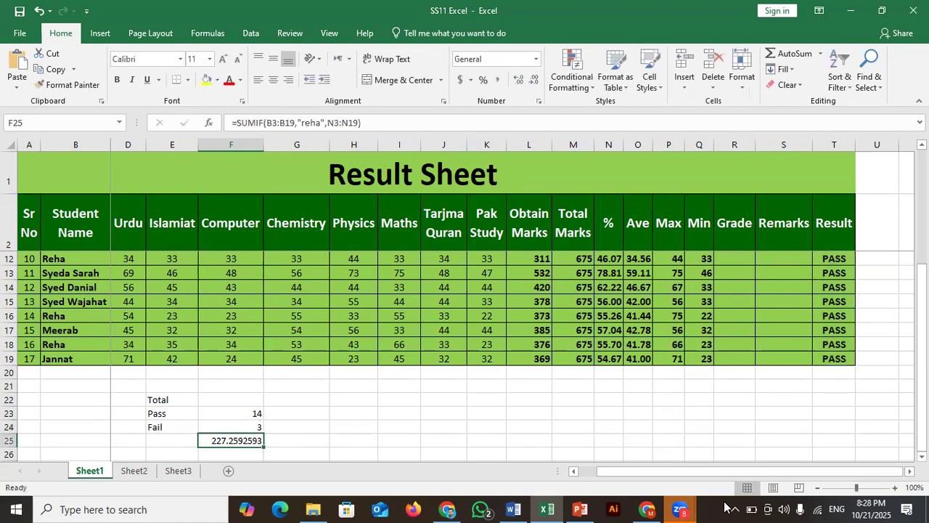
Step: Begin a COUNTA formula in the Total cell F22 of the pass/fail summary
key("Up")
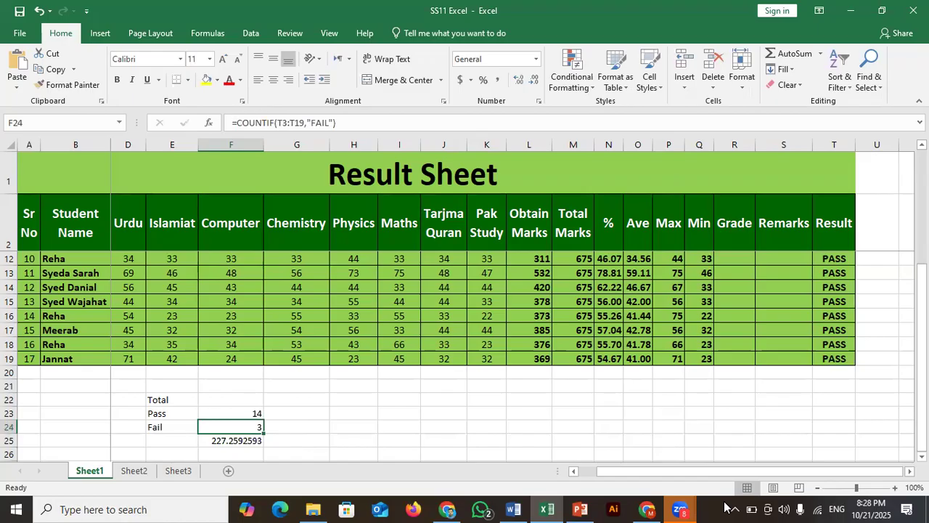
key("Up")
key("Up")
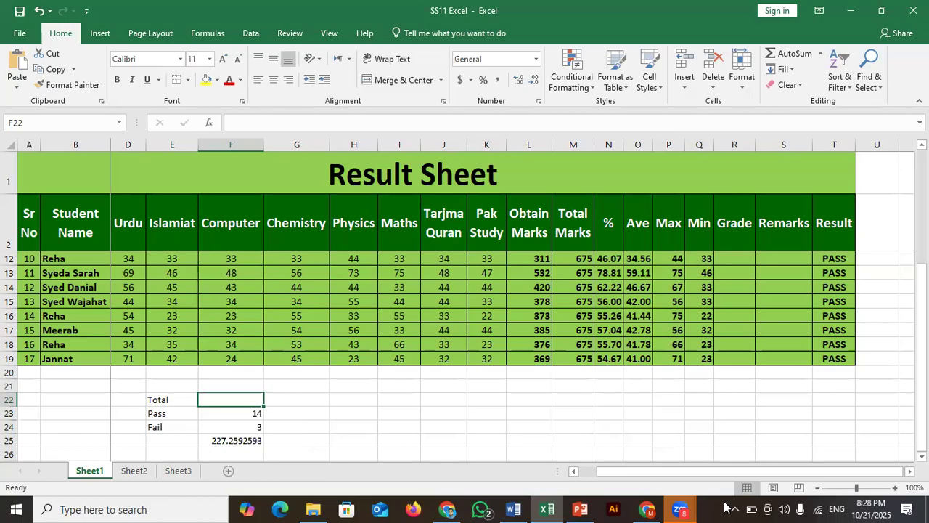
type("=")
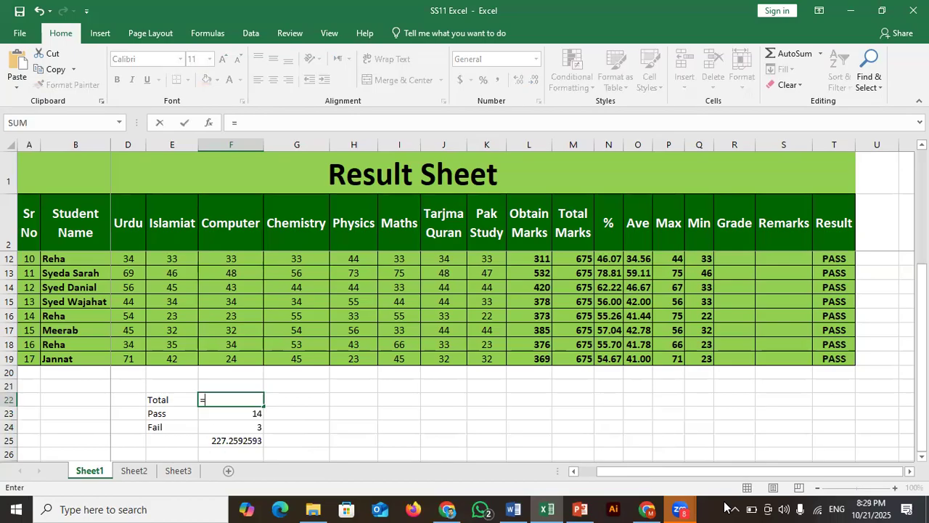
type("COUNT")
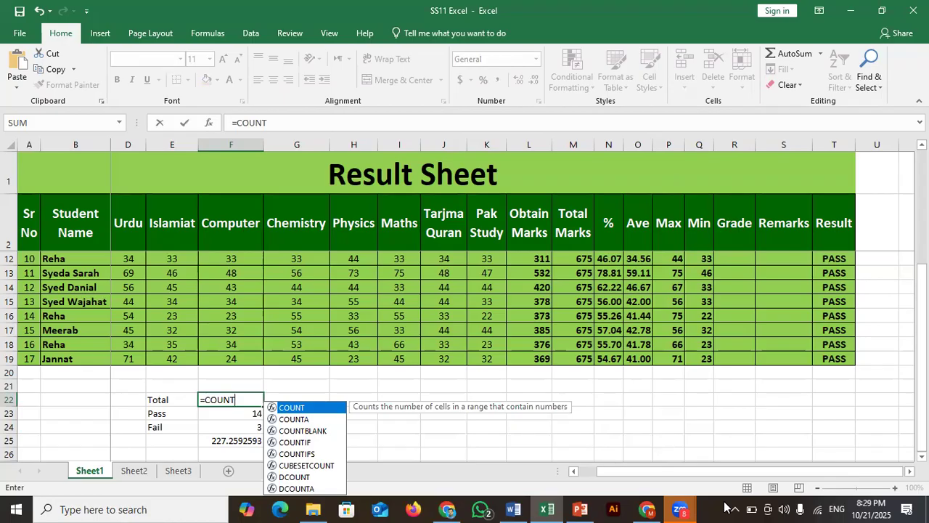
type("A")
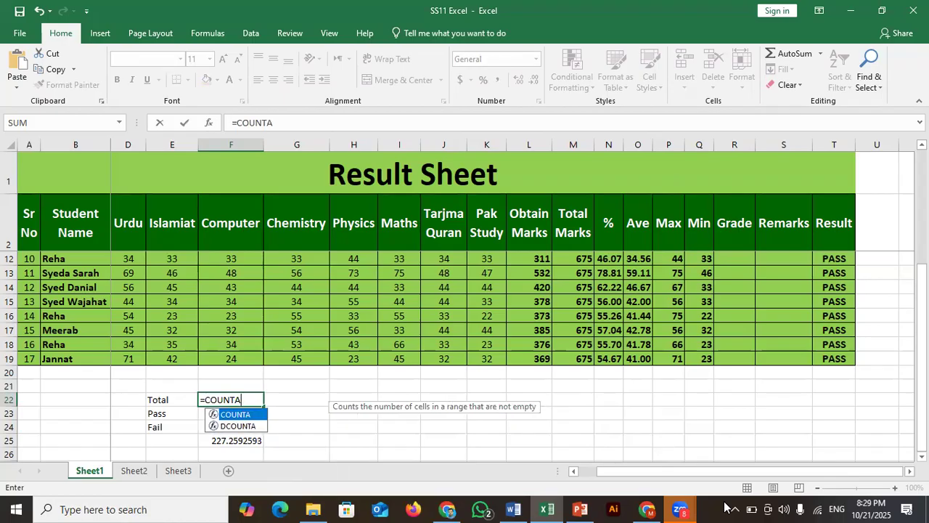
type("(")
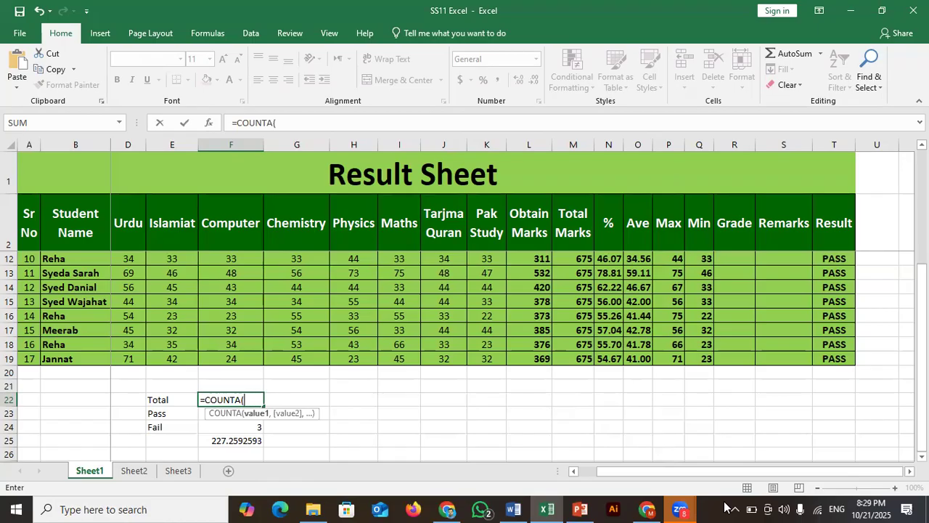
Step: Switch to the Word notes and look up the Count and Counta descriptions and syntax
left_click(514, 509)
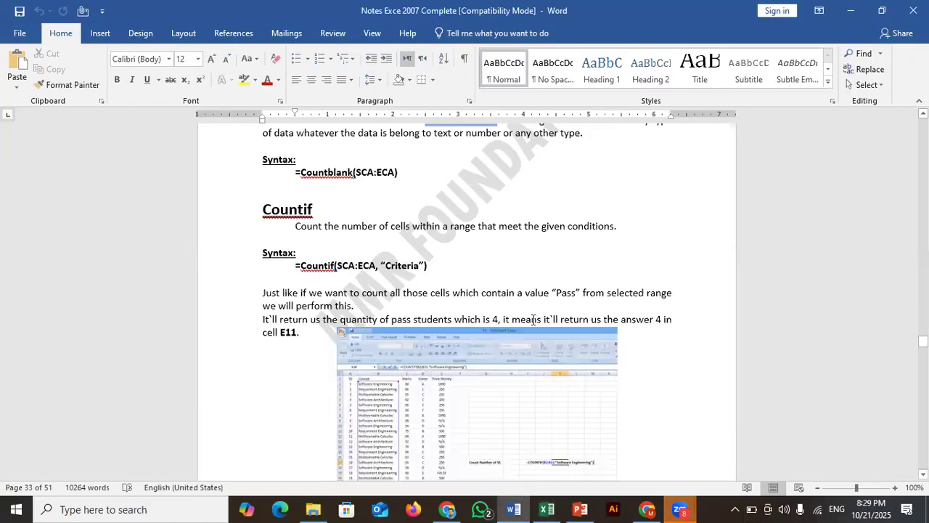
scroll(467, 302, "up", 6)
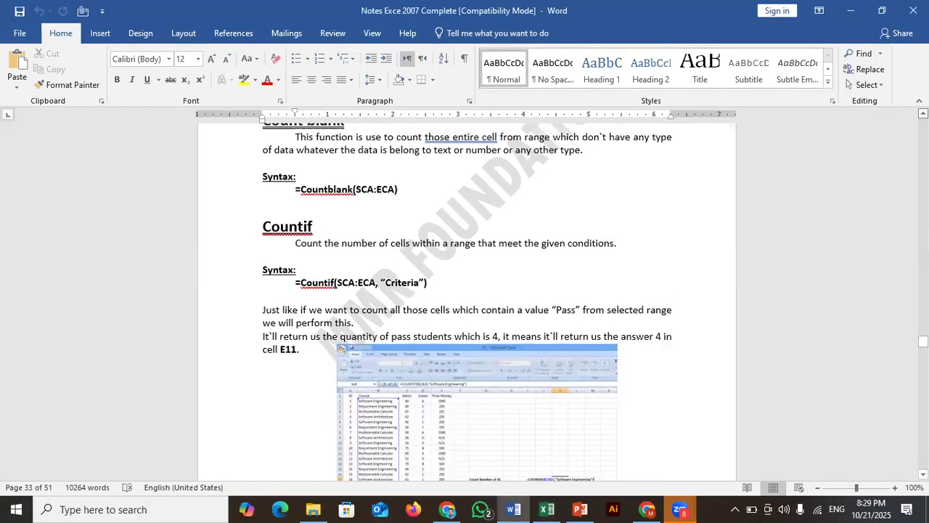
scroll(313, 345, "up", 3)
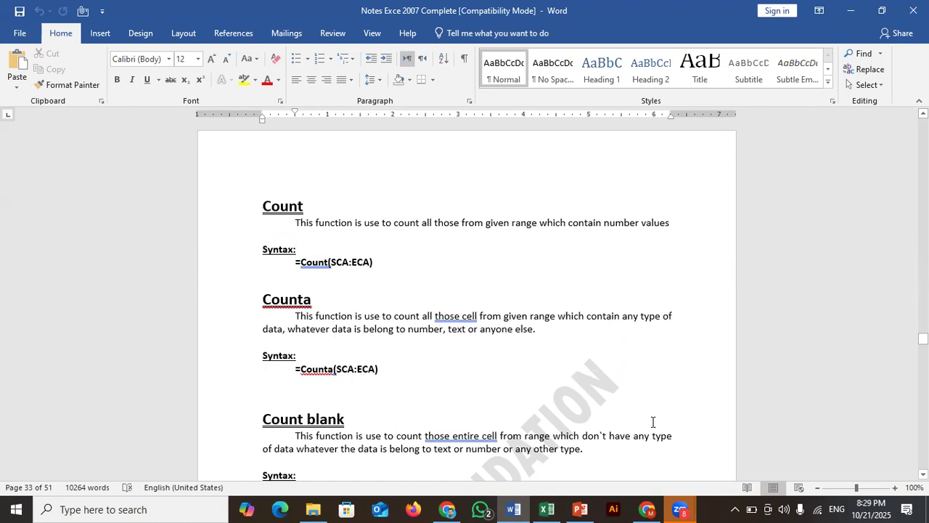
Step: Return to Excel and complete the Total formula in F22 as =COUNTA(T3:T19)
left_click(546, 509)
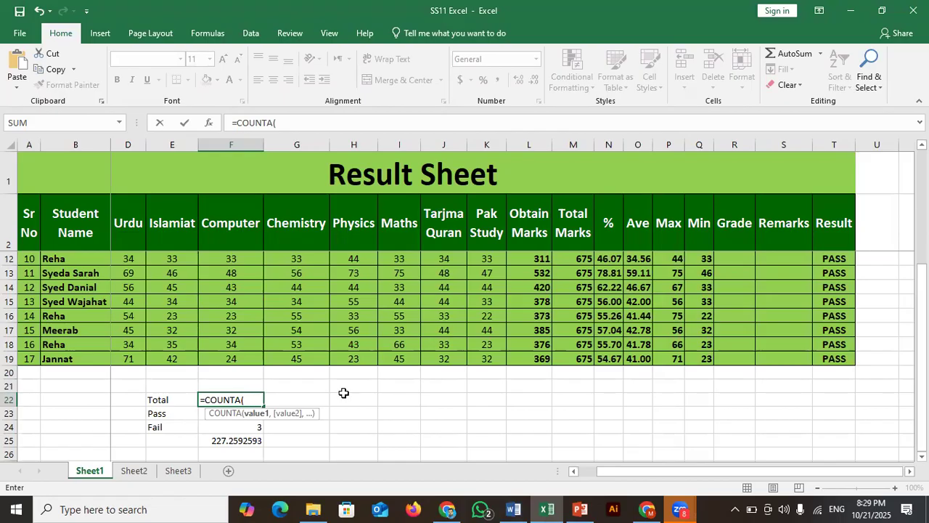
type("T3:T19")
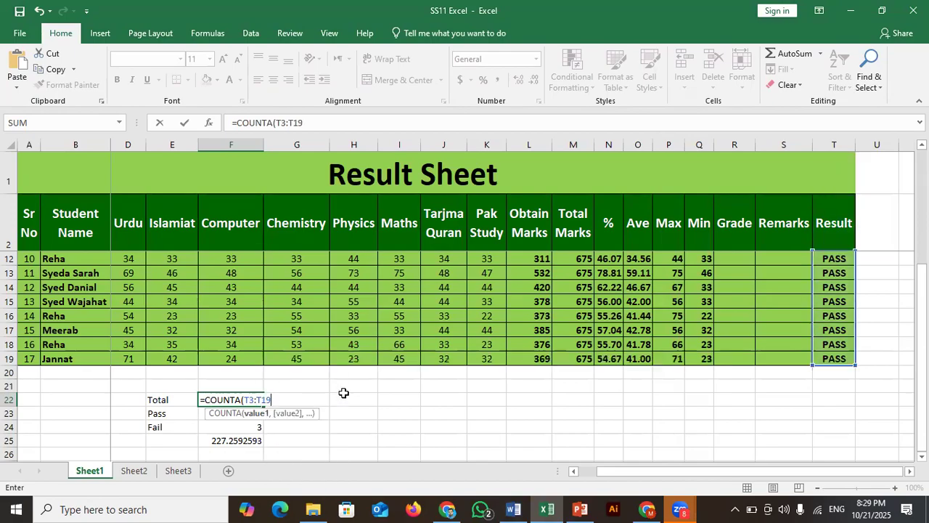
type(",\"PASS\")")
key("Return")
key("Up")
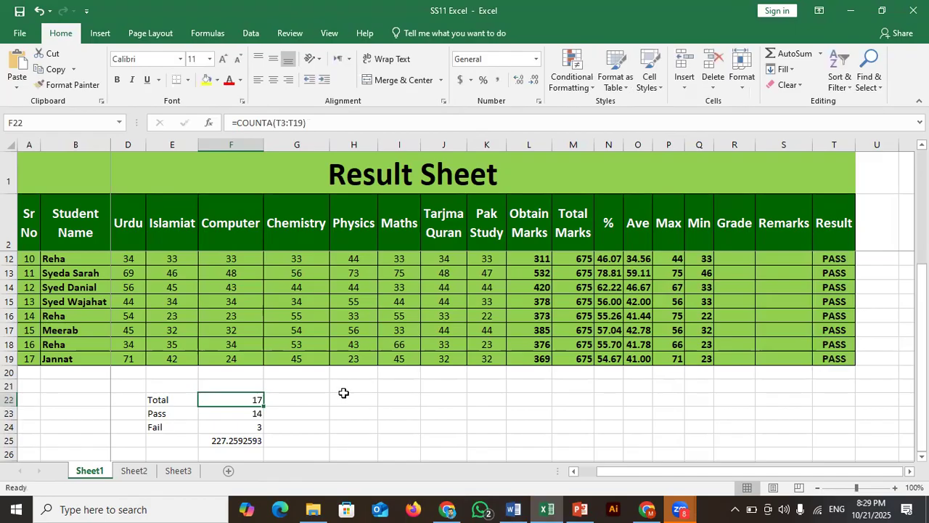
Step: Review the formulas in the Pass, Fail and Total summary cells, F23, F24 and F22
key("Down")
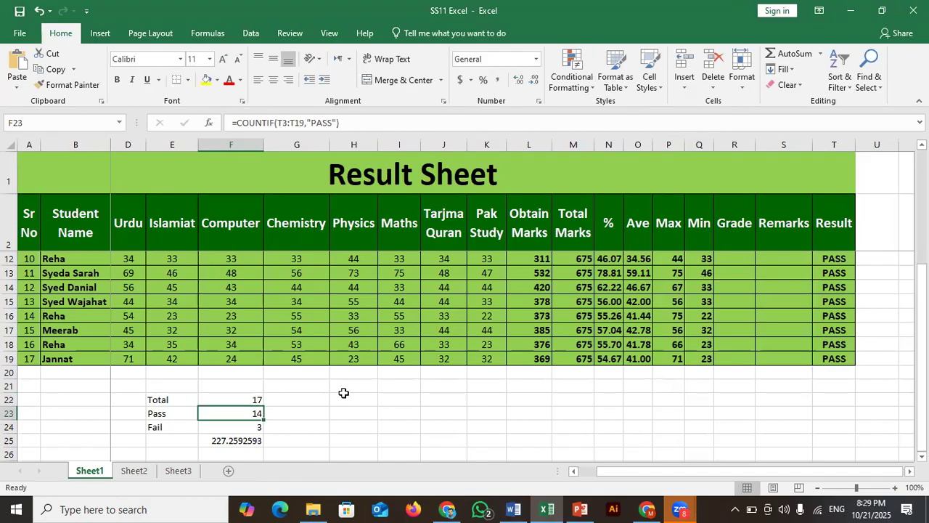
key("Down")
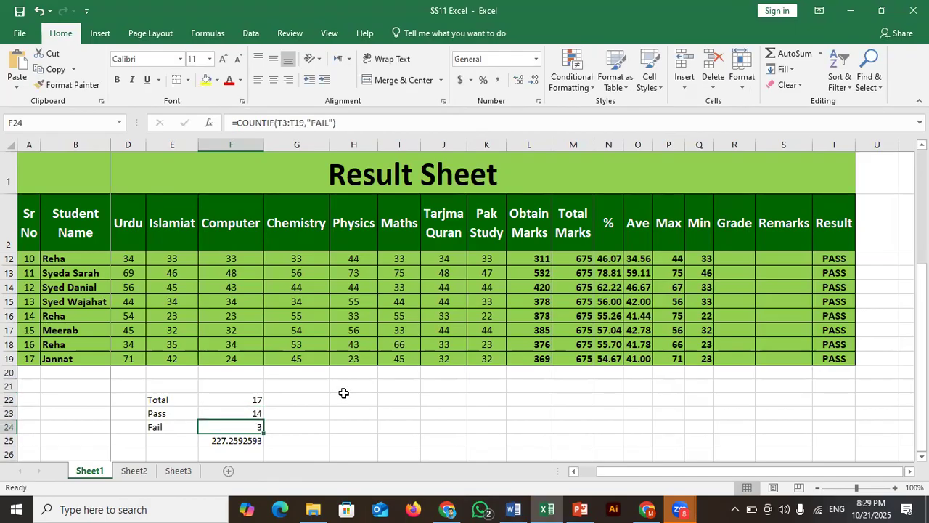
key("Up")
key("Up")
key("Left")
key("Right")
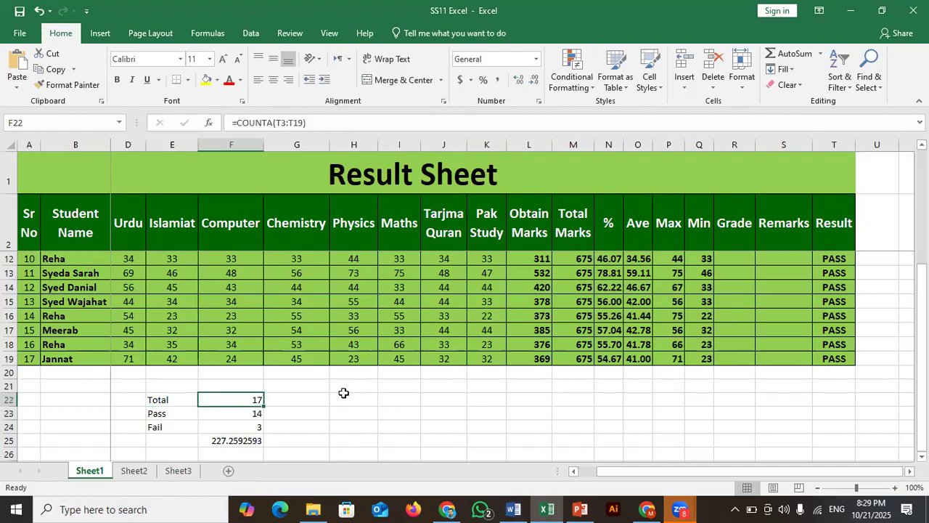
Step: Enter the function name Counta in cell B22, beside the Total row of the summary
key("Down")
key("Down")
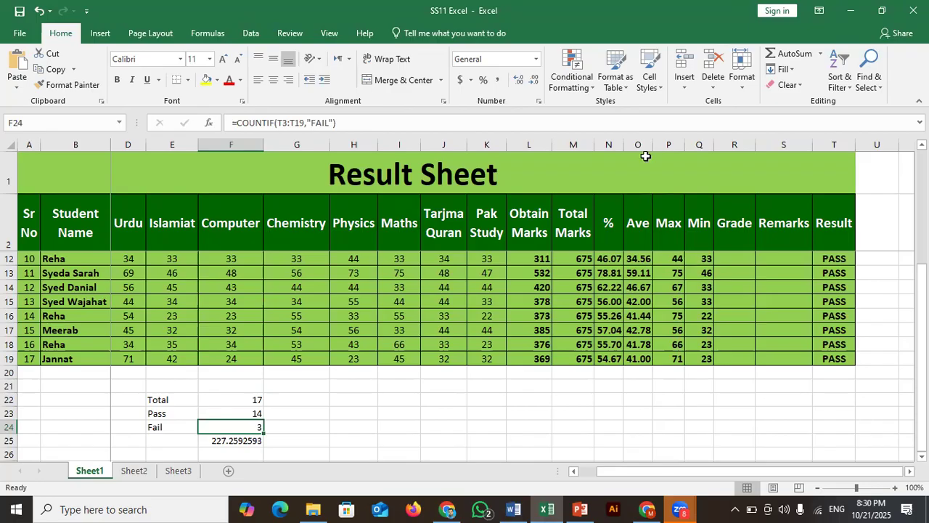
left_click(236, 414)
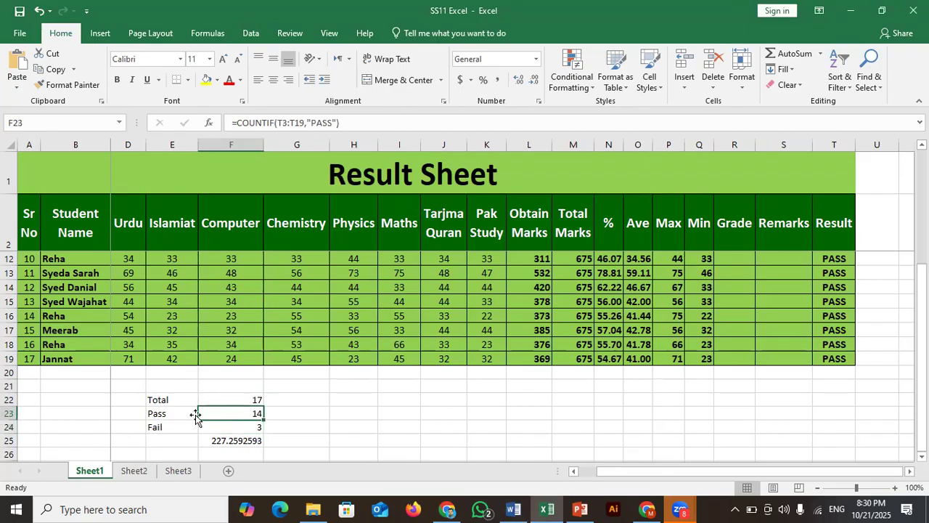
left_click(87, 401)
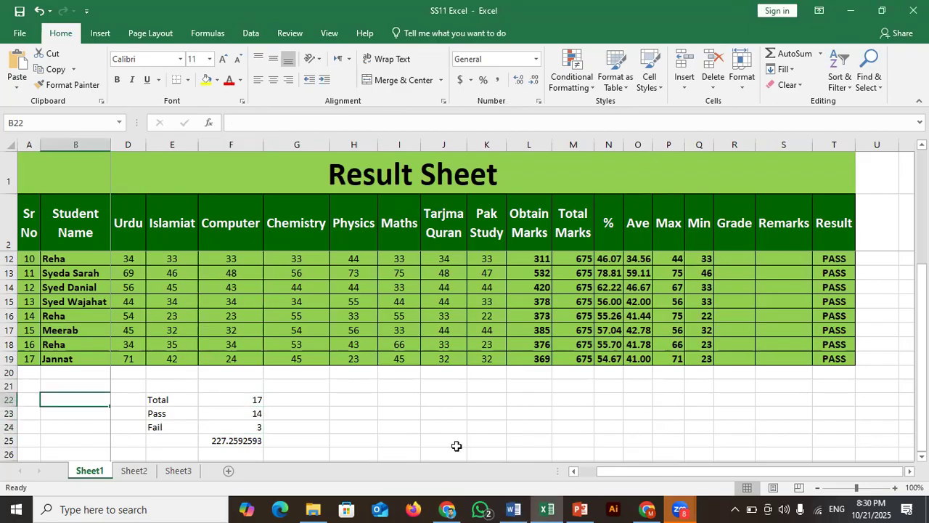
type("C")
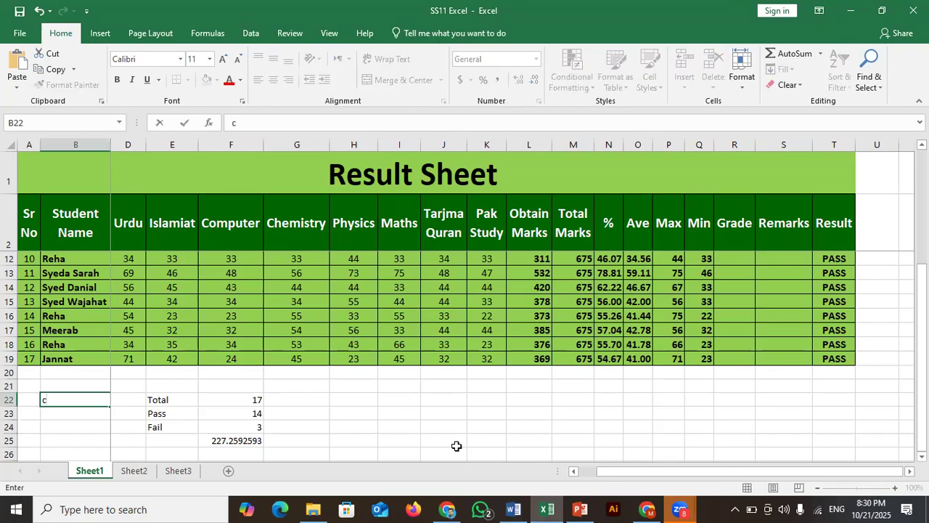
type("ounta")
key("Return")
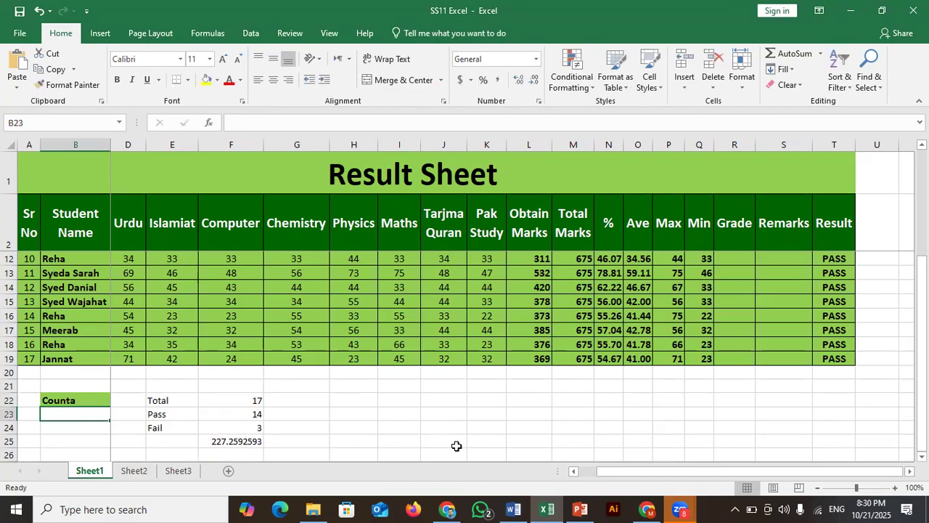
Step: Enter the label Countif in B23 and fill it down to B24, beside the Pass and Fail rows
type("Count")
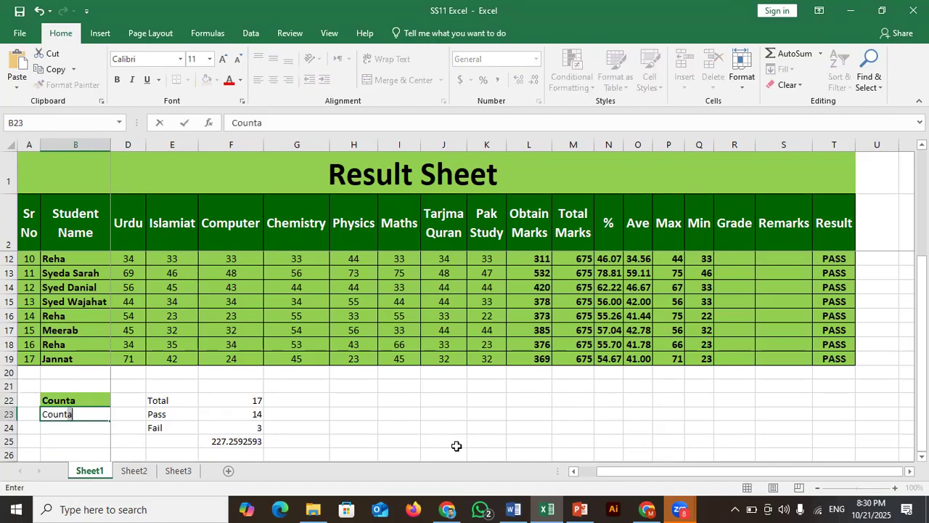
type("if")
key("Return")
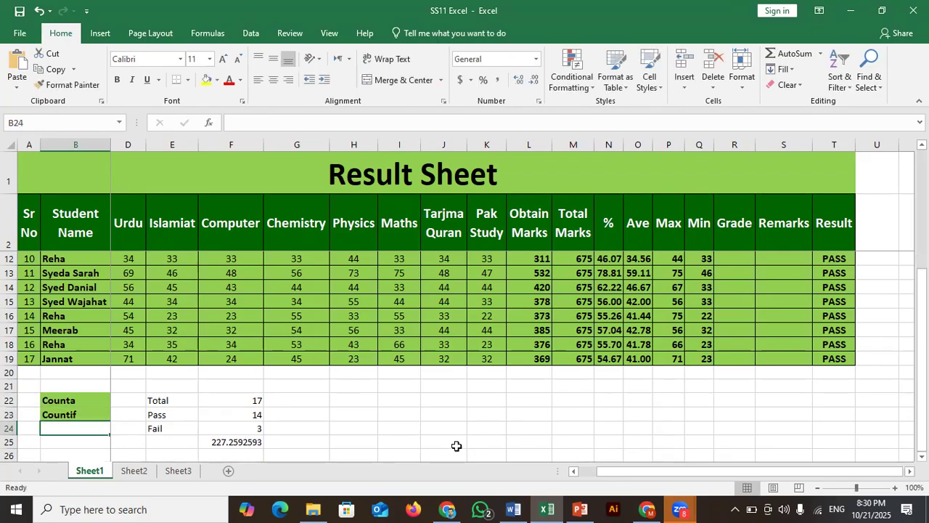
type("co")
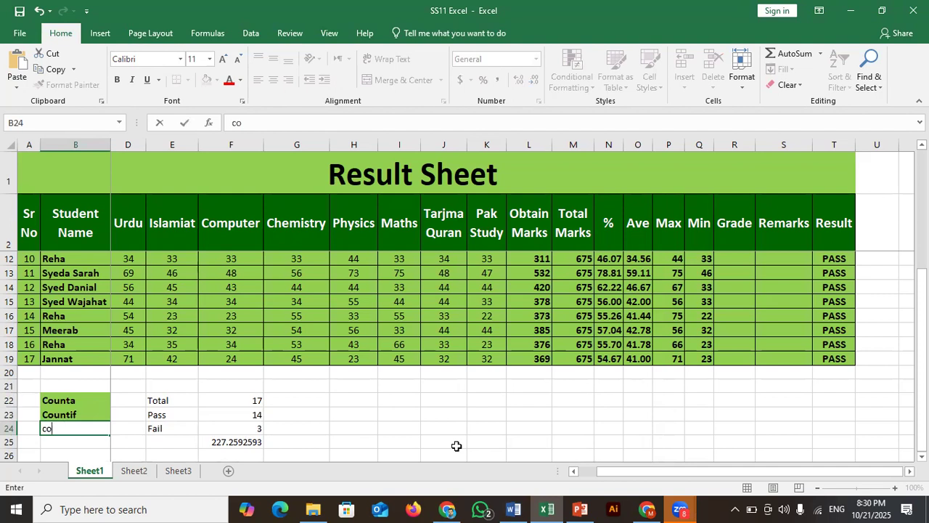
key("Return")
key("Up")
key("Up")
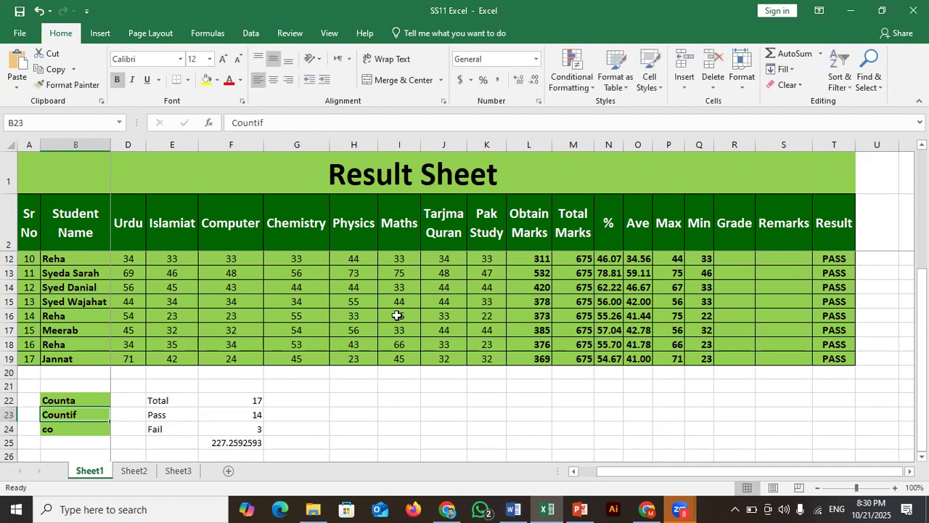
left_click_drag(109, 419, 87, 436)
left_click(354, 429)
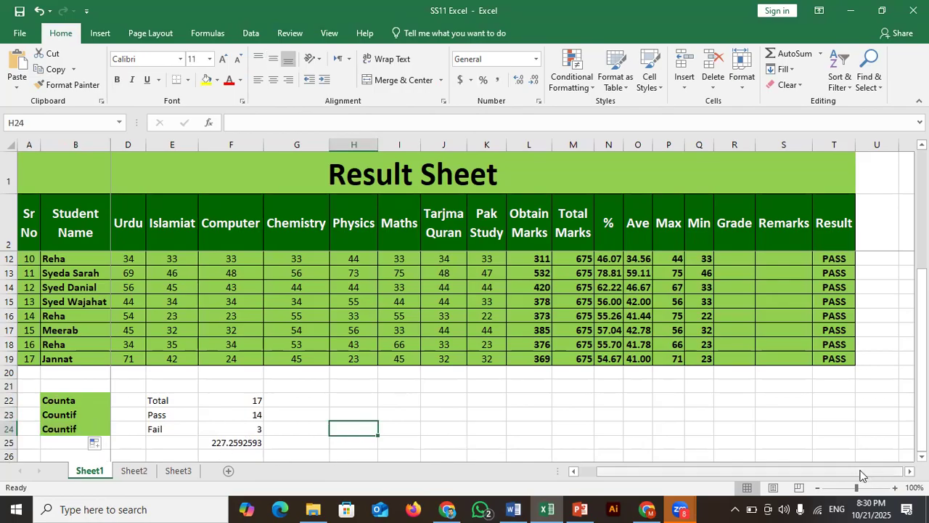
Step: Enter the function name Count in cell B21, above the Counta label
left_click(922, 456)
left_click(922, 456)
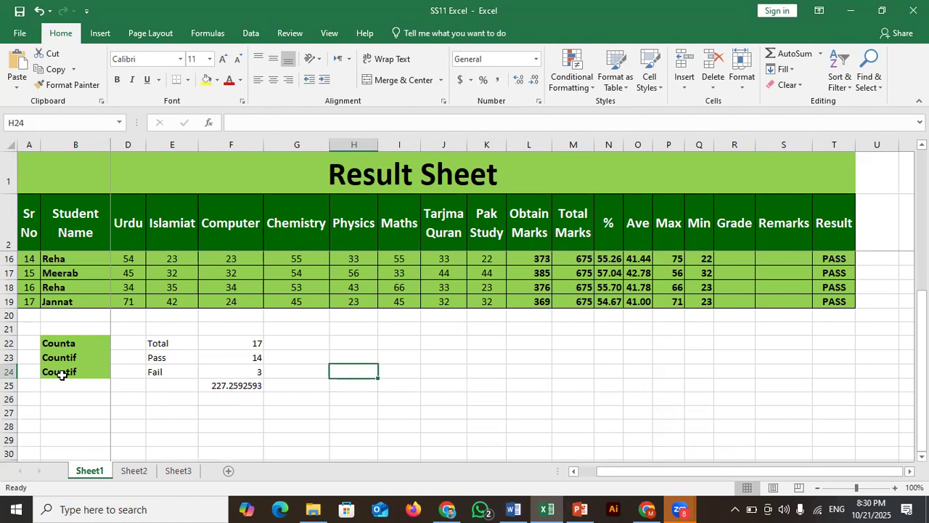
left_click(60, 331)
type("count")
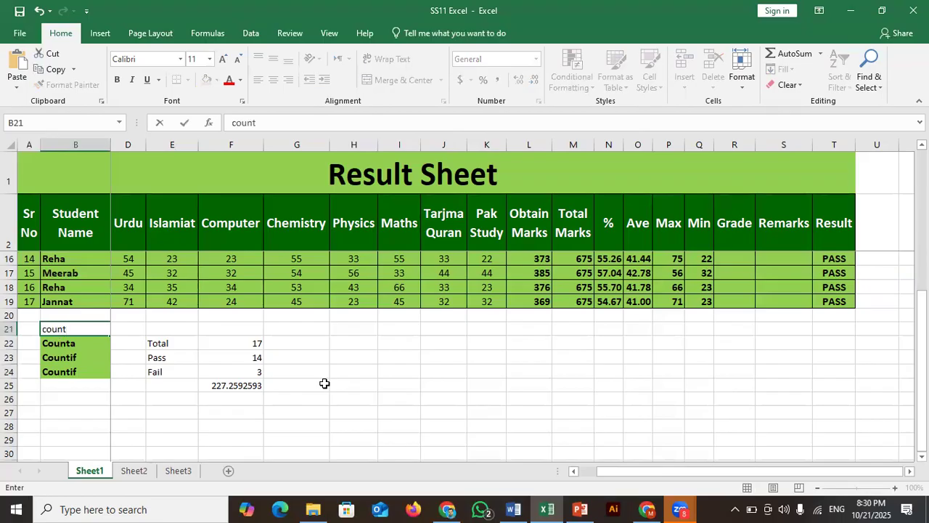
key("BackSpace")
key("BackSpace")
key("BackSpace")
key("BackSpace")
key("BackSpace")
type("Count")
key("Return")
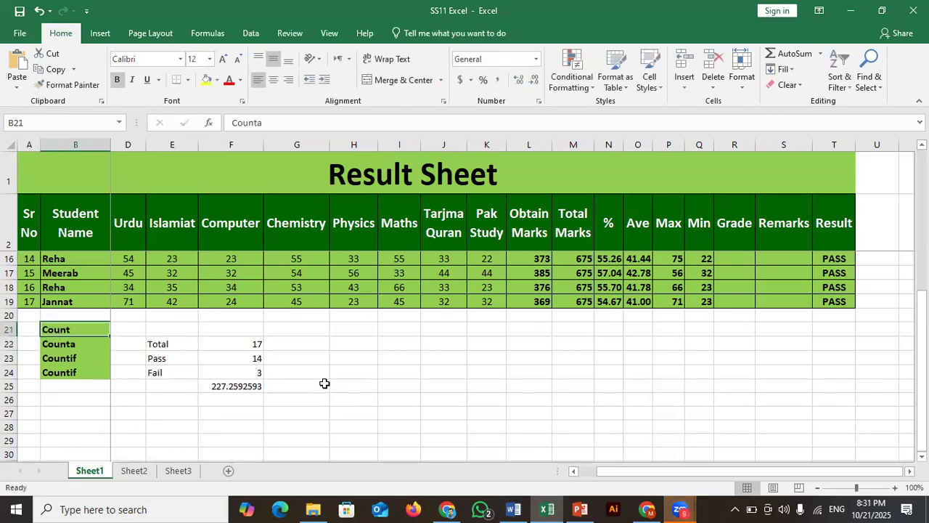
Step: Unhide column C, which holds the English marks
key("ctrl+shift+0")
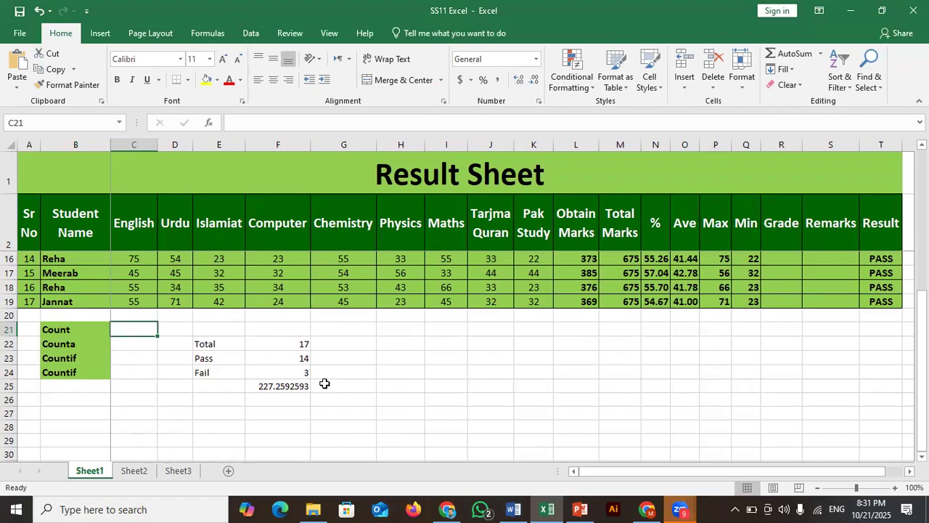
key("Left")
key("Right")
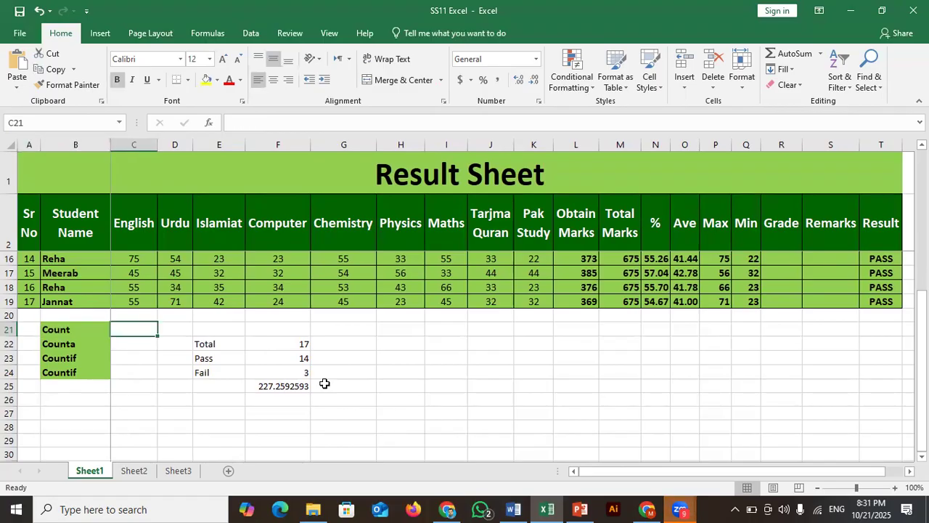
Step: Enter the formula =COUNT(T3:T19) in cell F21, in the Count row, to test it on the Result column
key("Right")
key("Right")
key("Right")
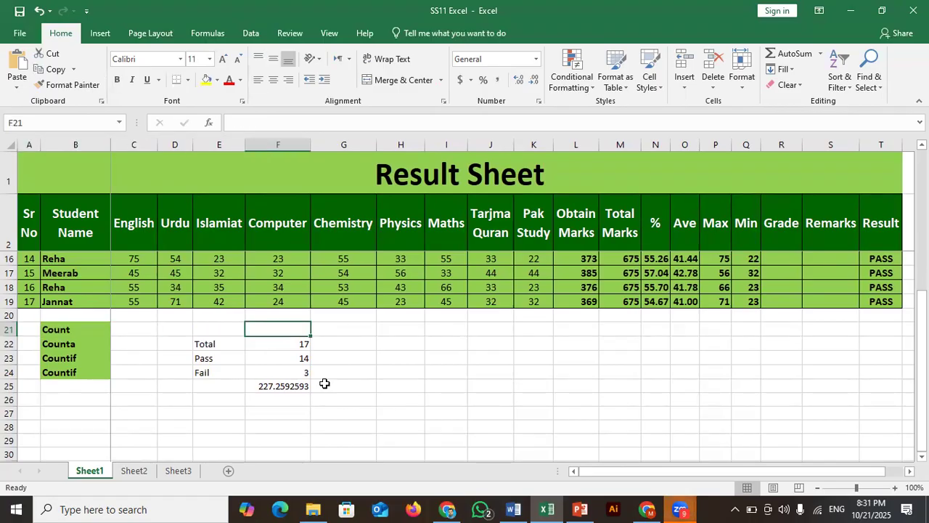
type("=count")
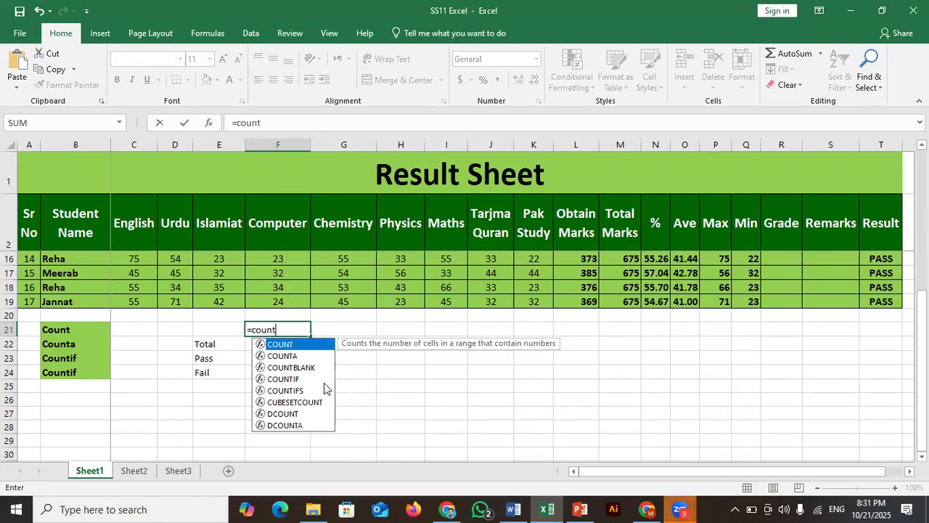
type("(")
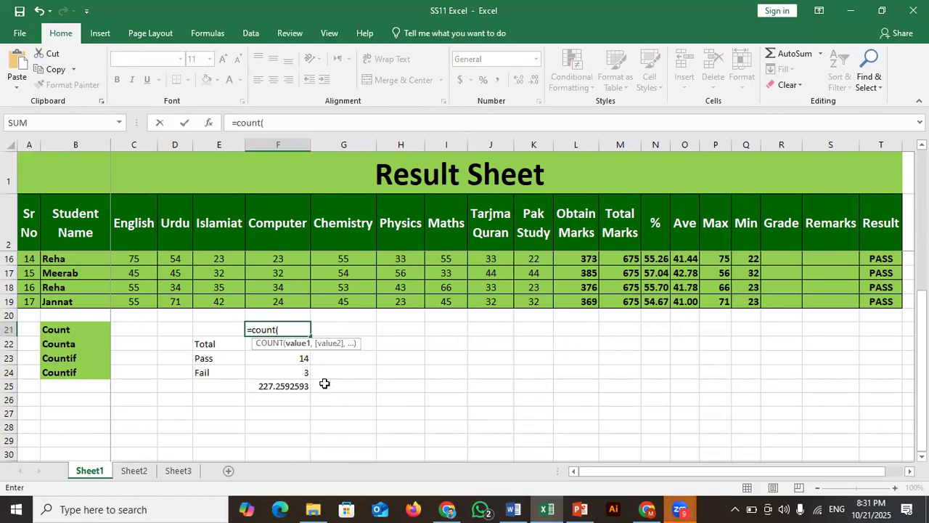
type("t3:t19")
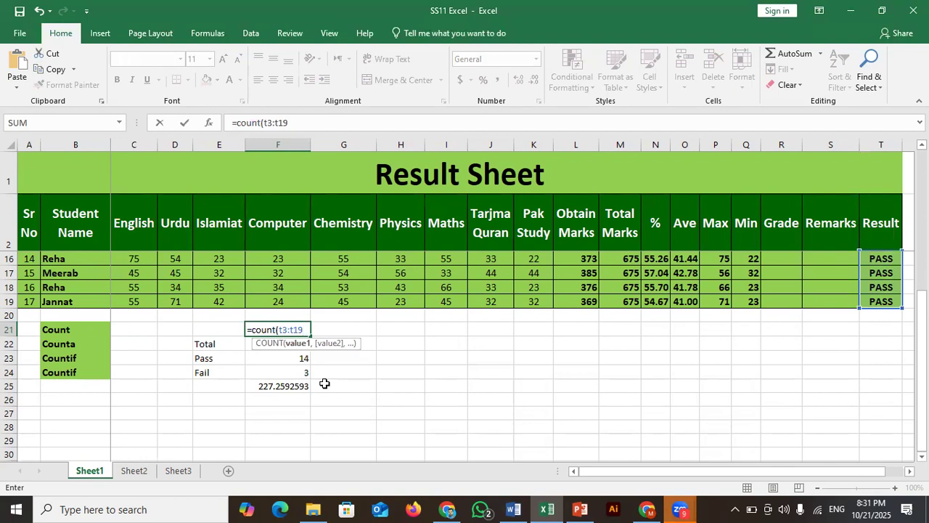
type(")")
key("Return")
key("Up")
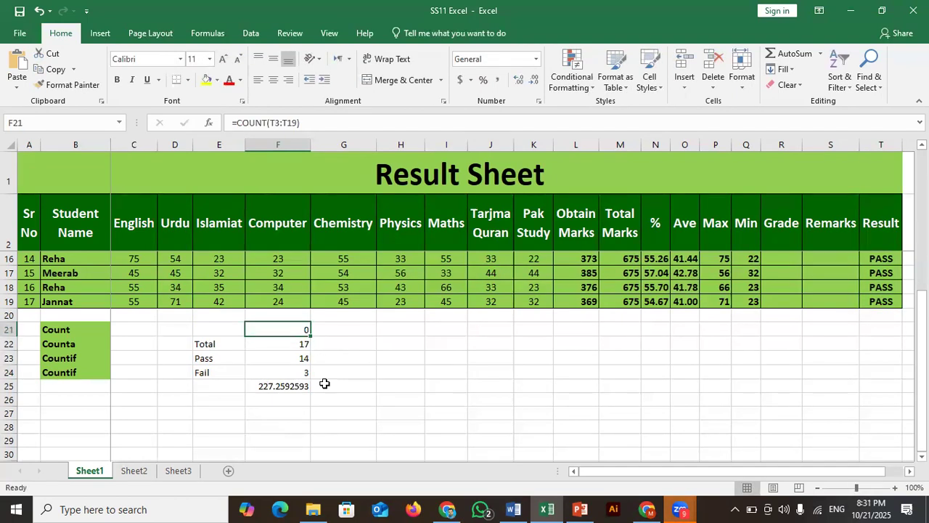
key("Left")
key("Left")
key("Left")
key("Left")
key("Left")
key("Right")
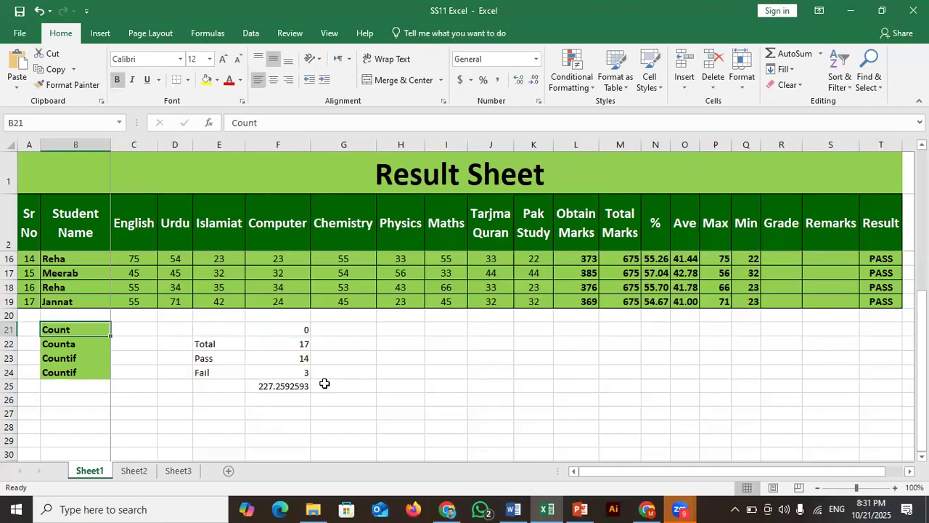
key("Right")
key("Right")
key("Right")
key("Right")
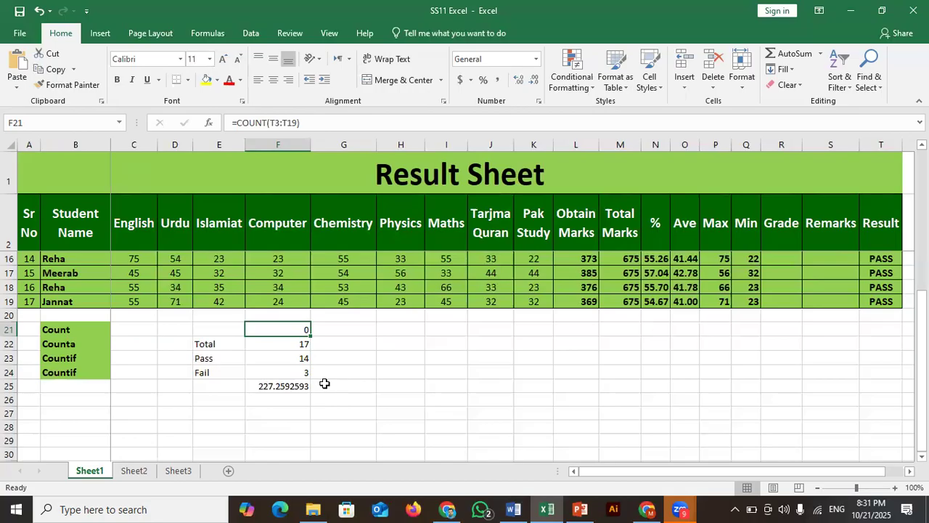
Step: Edit the COUNT formula in F21 to use the percentage column range N3:N19
key("F2")
key("Left")
key("Left")
key("Left")
key("Left")
key("Left")
key("Left")
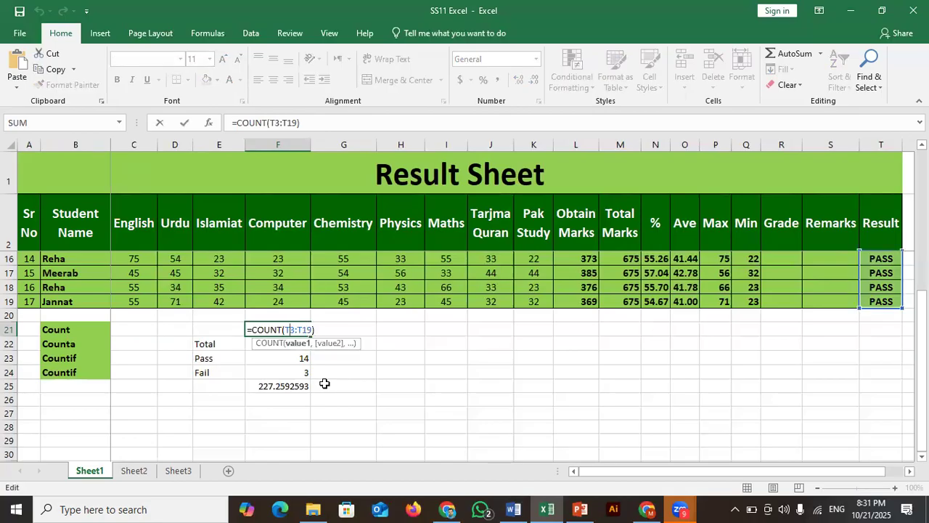
key("Left")
key("Delete")
type("n")
key("Right")
key("Right")
key("Right")
key("Delete")
type("n")
key("Right")
key("Right")
key("Right")
key("Return")
key("Up")
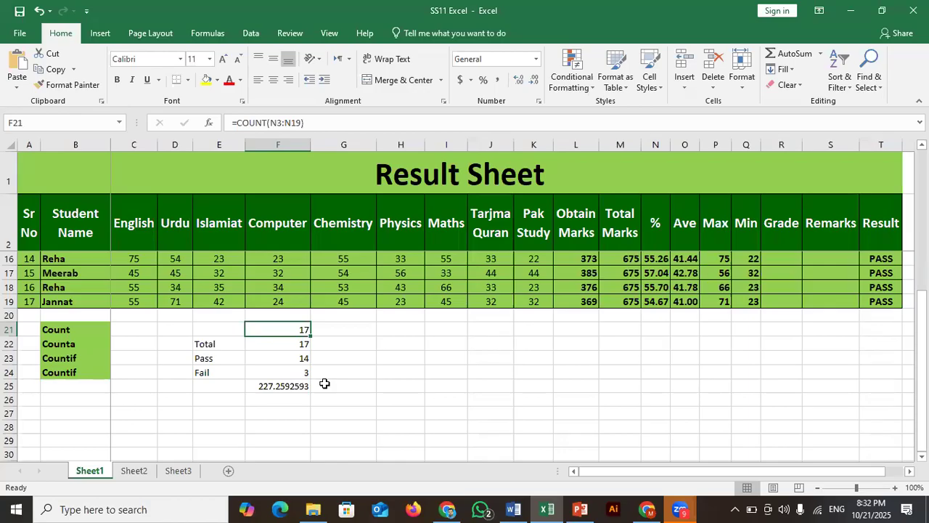
Step: Examine the students' subject marks, especially the Chemistry column, for entries that are text rather than numbers
key("Up")
key("Up")
key("Up")
key("Up")
key("Up")
key("Up")
key("Up")
key("Up")
key("Up")
key("Up")
key("Up")
key("Up")
key("Up")
key("Up")
key("Up")
key("Up")
key("Up")
key("Up")
key("Up")
key("Up")
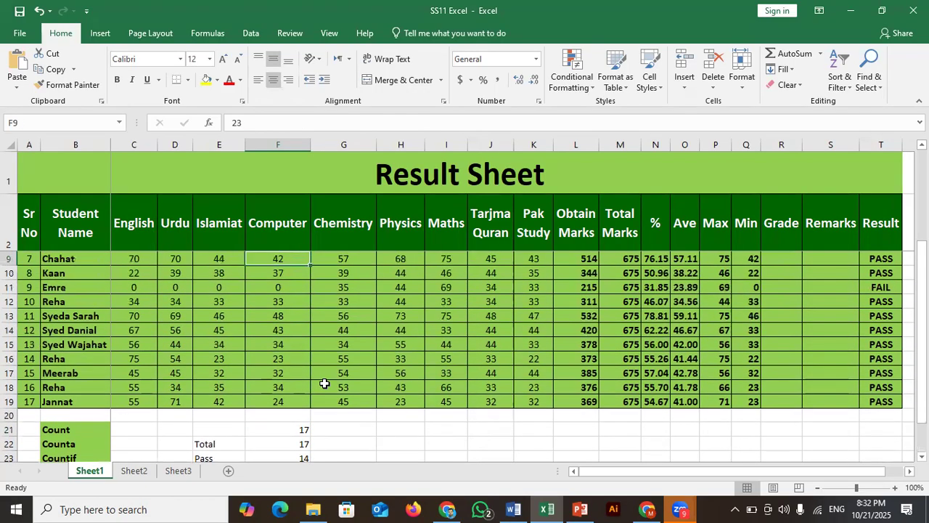
key("Down")
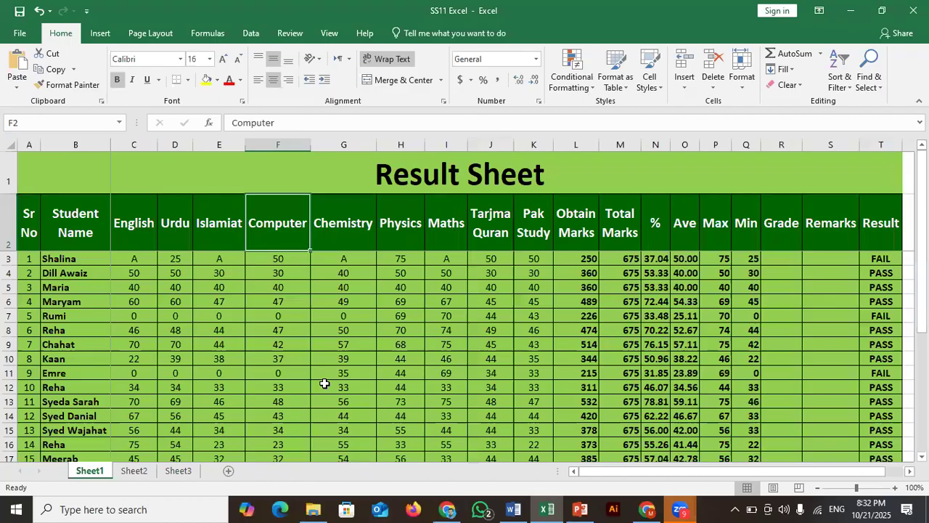
key("Down")
key("Down")
key("Down")
key("Down")
key("Left")
key("Left")
key("Up")
key("Right")
key("Right")
key("Right")
key("Up")
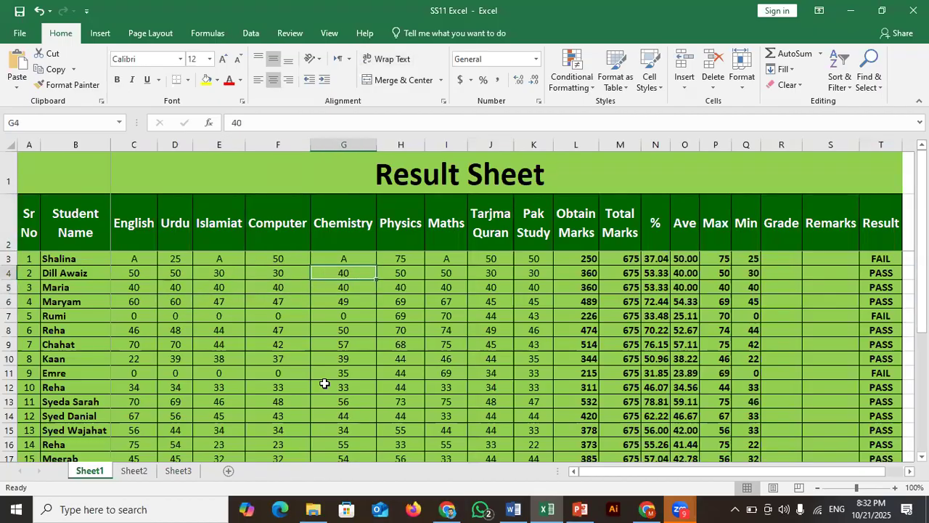
key("Down")
key("Down")
key("Down")
key("Down")
key("Down")
key("Down")
key("Down")
key("Down")
key("Down")
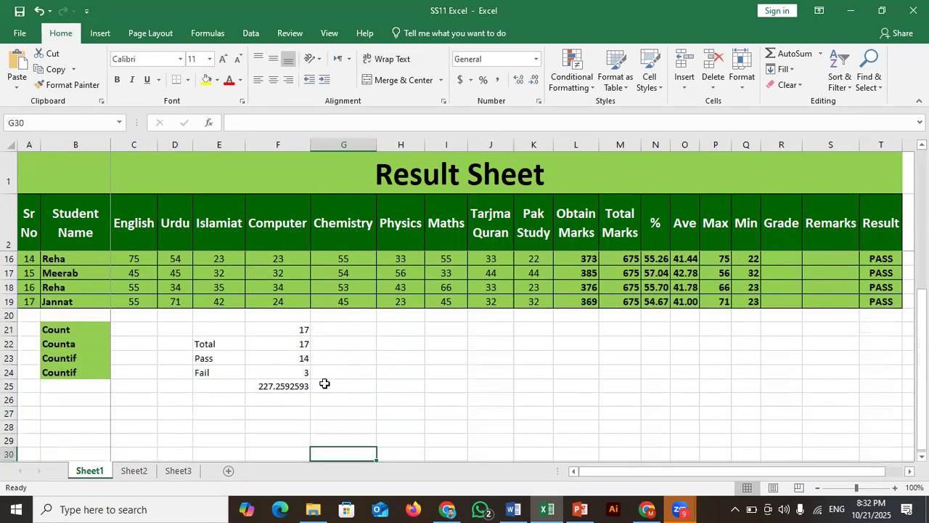
key("Up")
key("Up")
key("Up")
key("Up")
key("Up")
key("Up")
key("Up")
key("Up")
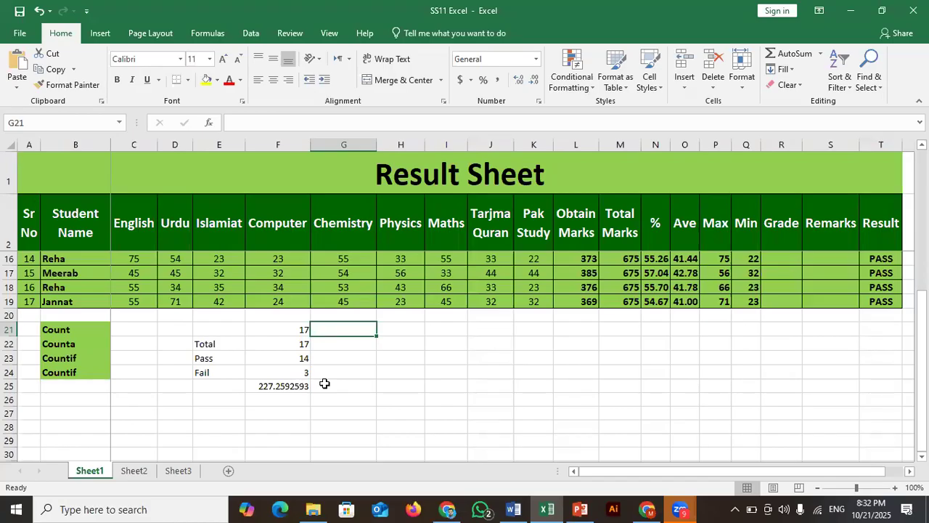
Step: Edit the COUNT formula in F21 to use the Chemistry column range G3:G19
key("Left")
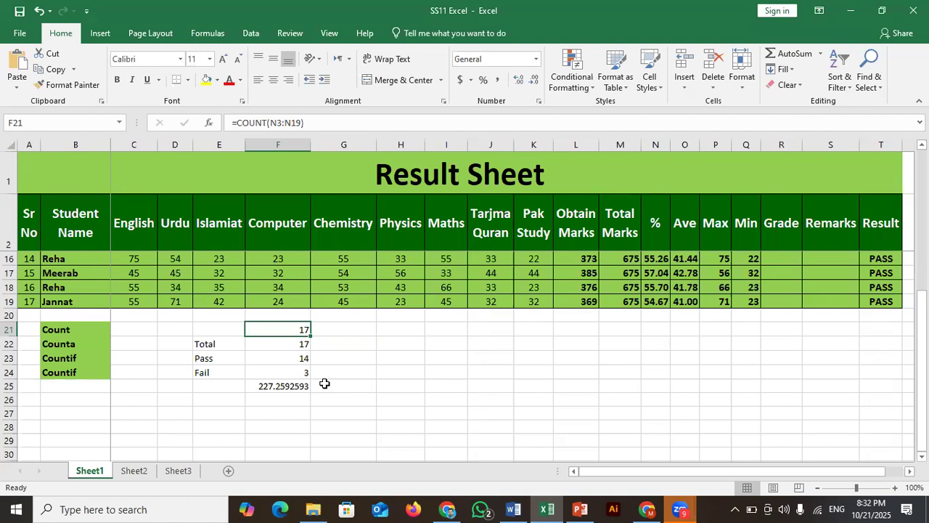
key("F2")
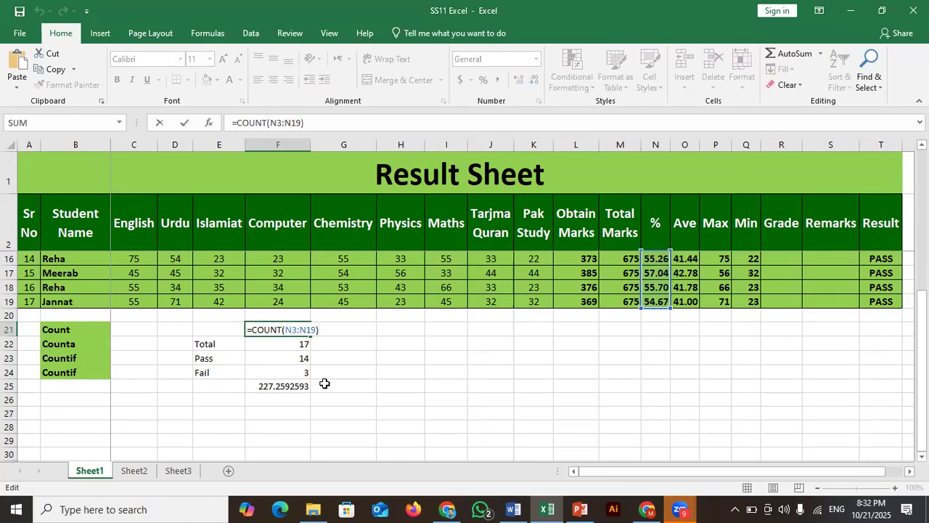
key("Left")
key("Left")
key("Left")
key("Left")
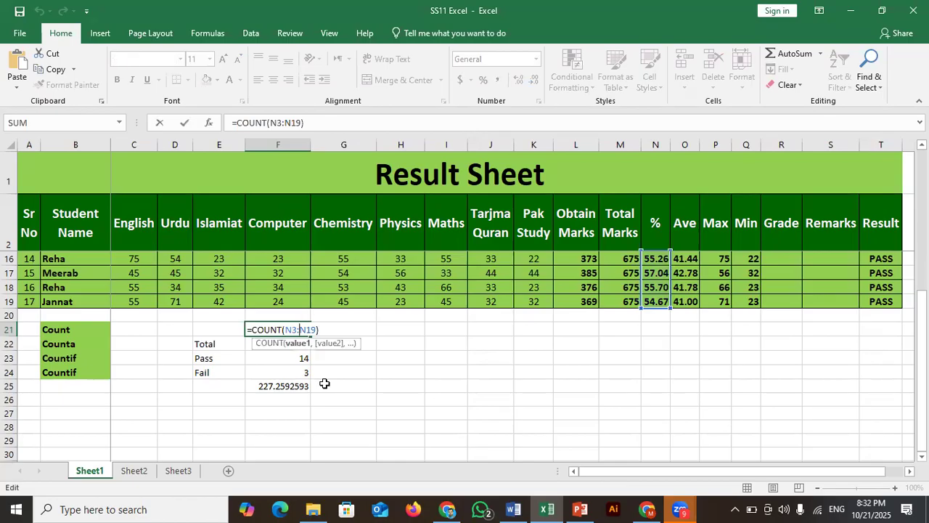
key("shift+Left")
type("g")
key("Right")
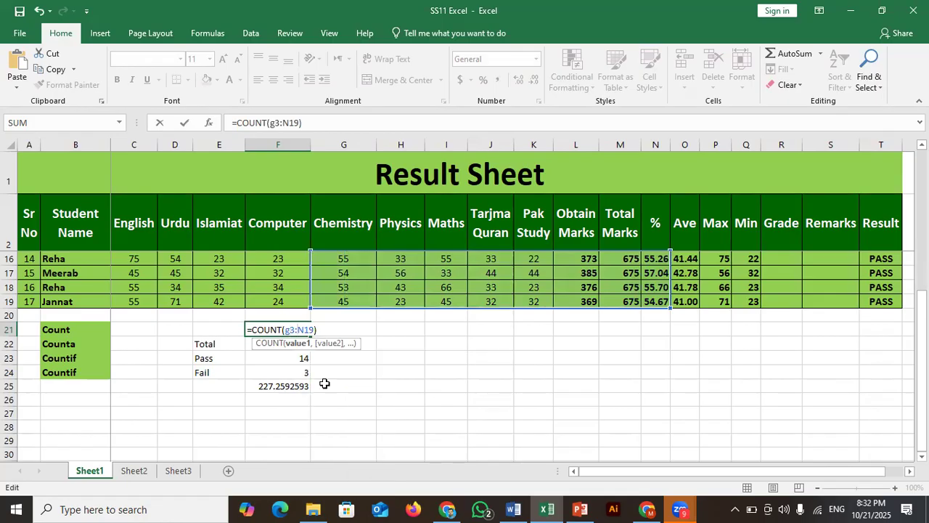
key("shift+Right")
type("g")
key("Right")
key("Right")
key("Right")
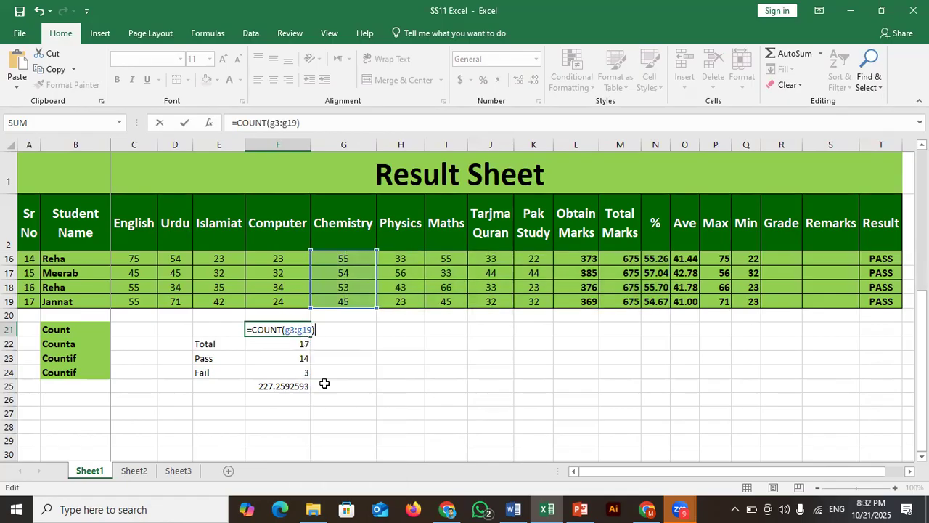
key("Return")
key("Up")
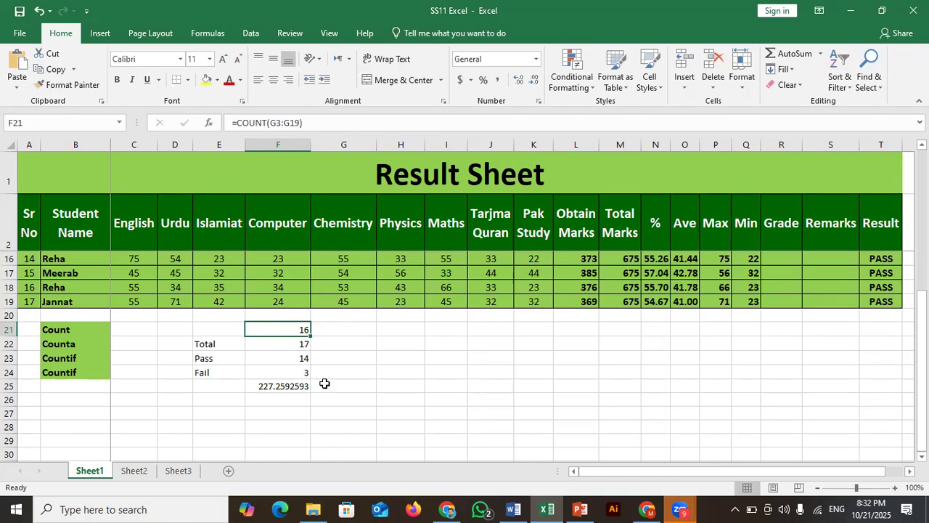
Step: Review the Chemistry marks in G3:G19 against the COUNT result in F21 to identify which entries COUNT ignores
key("Right")
key("Left")
key("Right")
key("Up")
key("Up")
key("Up")
key("Up")
key("Up")
key("Up")
key("Up")
key("Up")
key("Up")
key("Up")
key("Up")
key("Up")
key("Up")
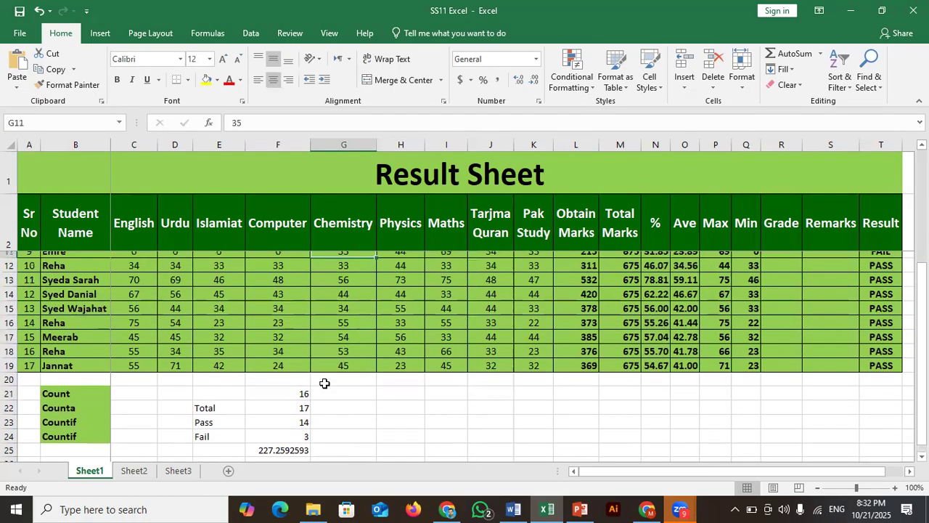
key("Up")
key("Up")
key("Up")
key("Up")
key("Up")
key("Up")
key("Up")
key("Down")
key("Down")
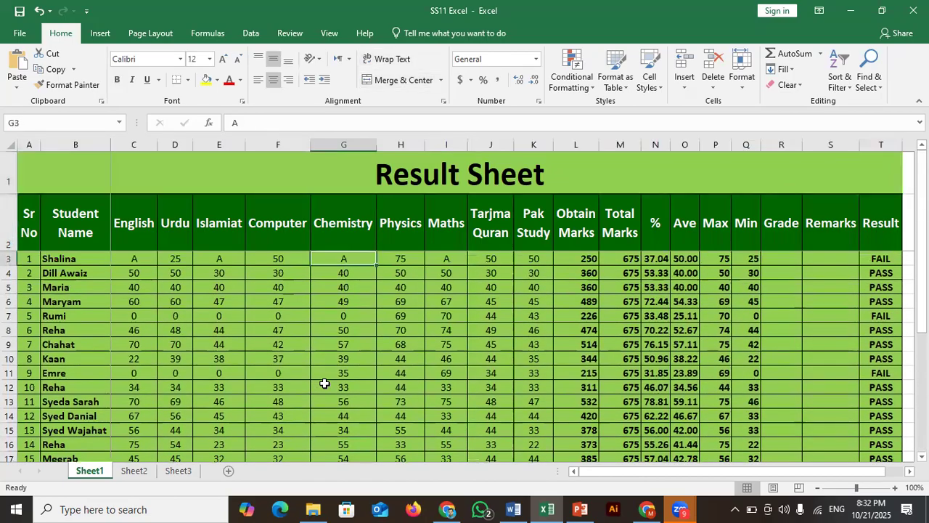
key("Down")
key("Down")
key("Down")
key("Down")
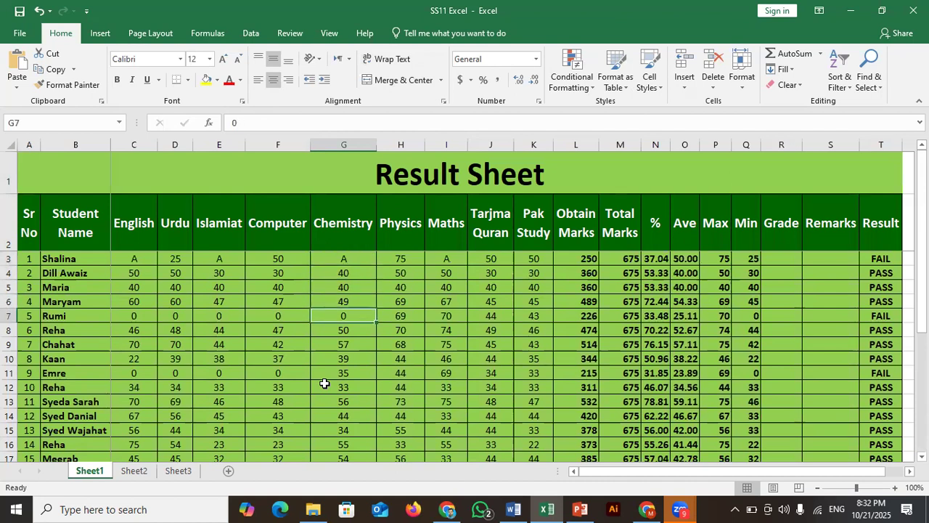
key("Up")
key("Up")
key("Up")
key("Down")
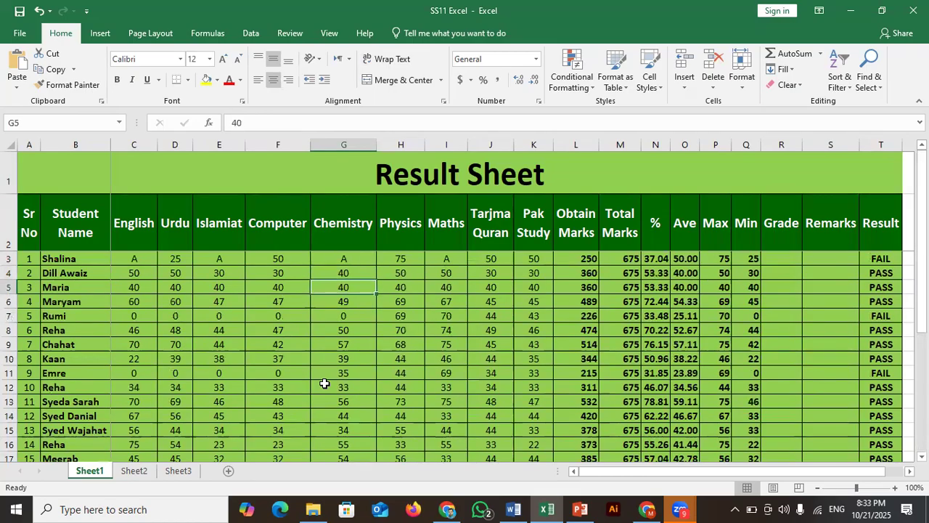
key("Down")
key("Down")
key("Down")
key("Down")
key("Down")
key("Down")
key("Down")
key("Down")
key("Down")
key("Down")
key("Down")
key("Down")
key("Down")
key("Down")
key("Down")
key("Down")
key("Down")
key("Down")
key("Down")
key("Down")
key("Up")
key("Up")
key("Up")
key("Up")
key("Up")
key("Up")
key("Up")
key("Up")
key("Up")
key("Up")
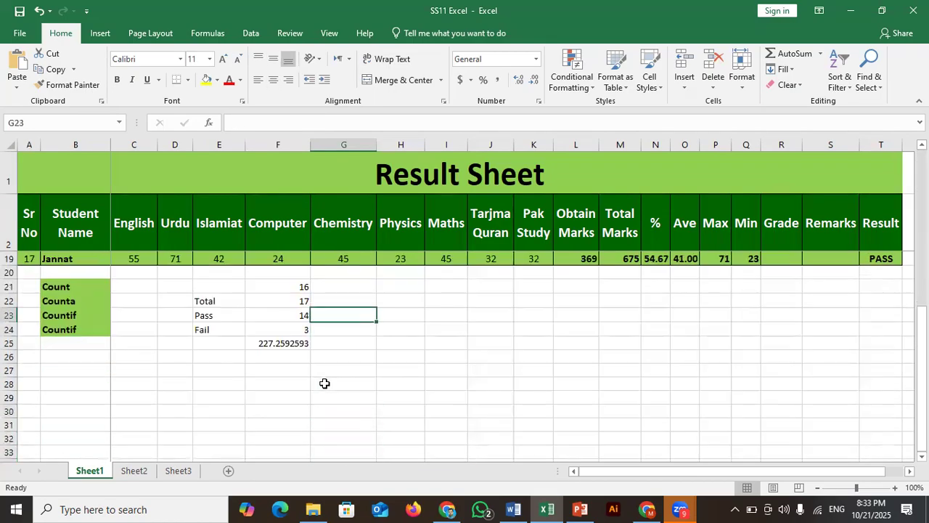
key("Up")
key("Up")
key("Left")
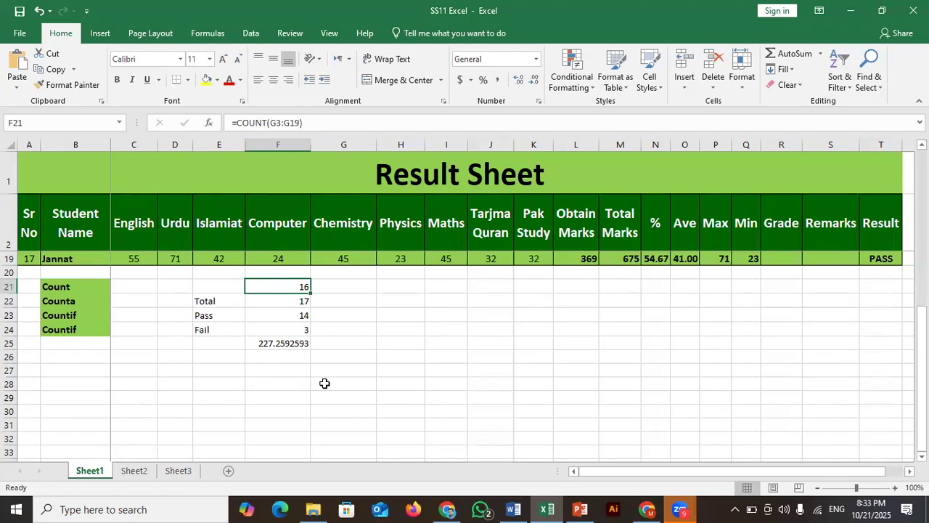
Step: Edit the COUNTA formula in F22 to use the Chemistry column range G3:G19
key("Down")
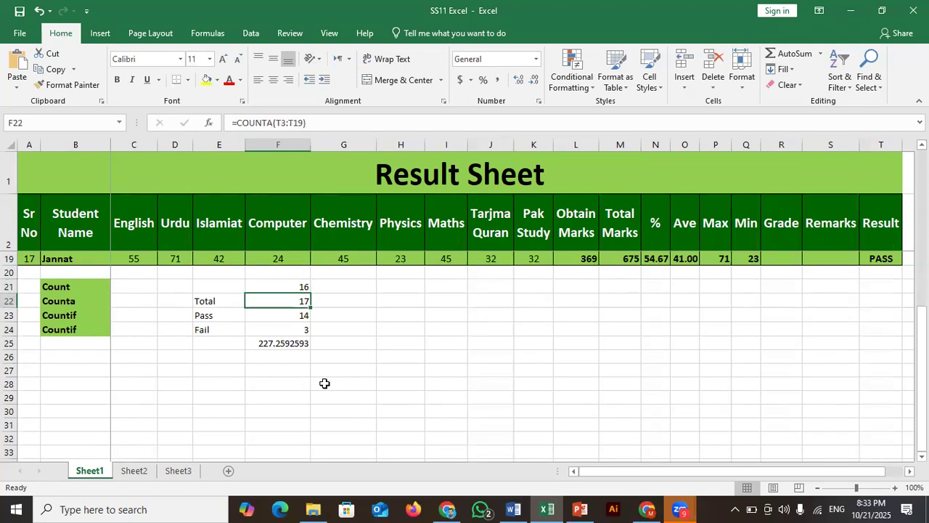
key("Up")
key("Down")
key("F2")
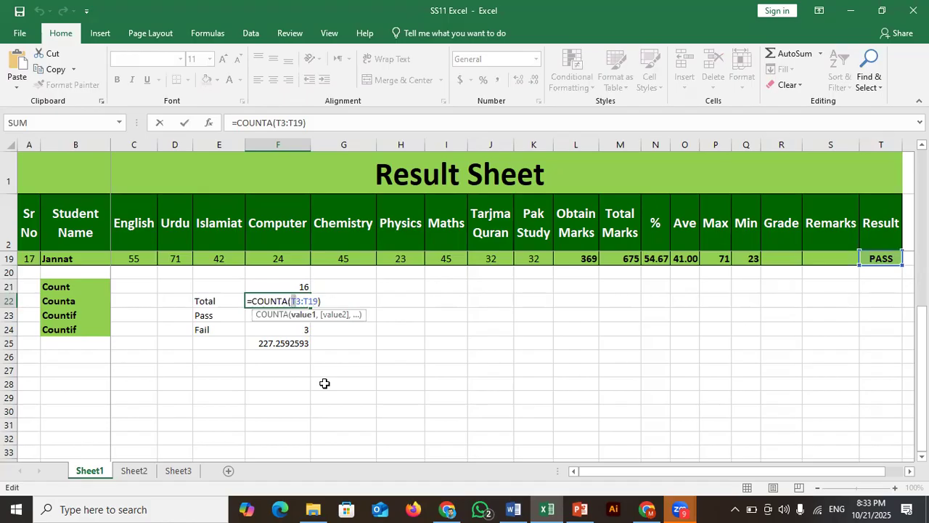
key("Delete")
type("g")
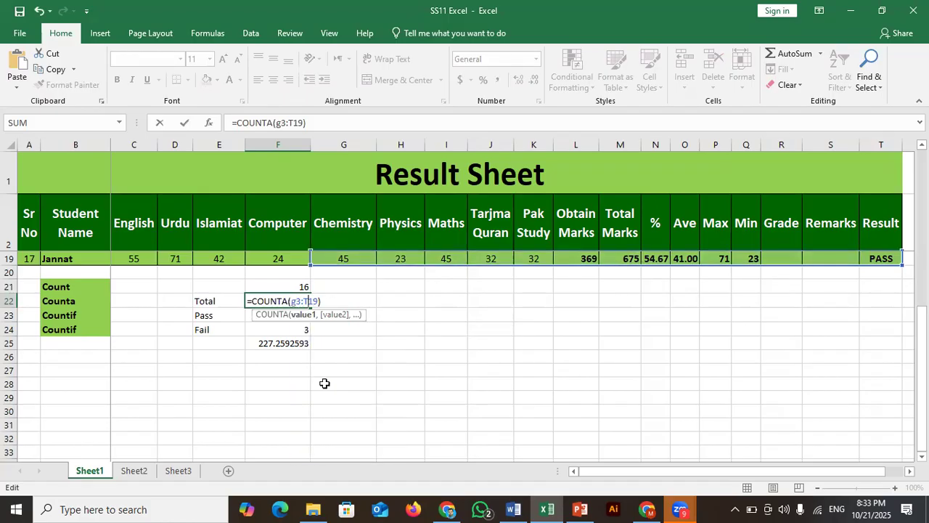
key("shift+Left")
type("g")
key("Right")
key("Right")
key("Right")
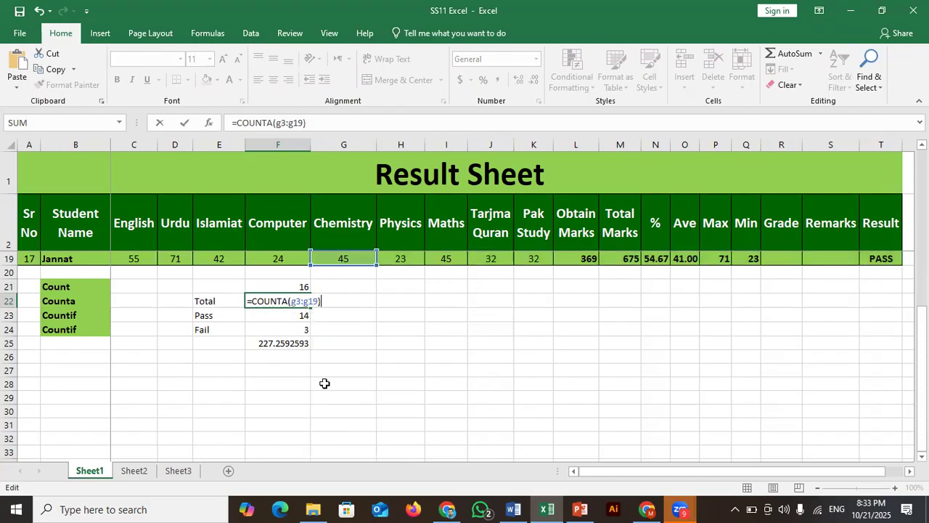
key("Return")
key("Up")
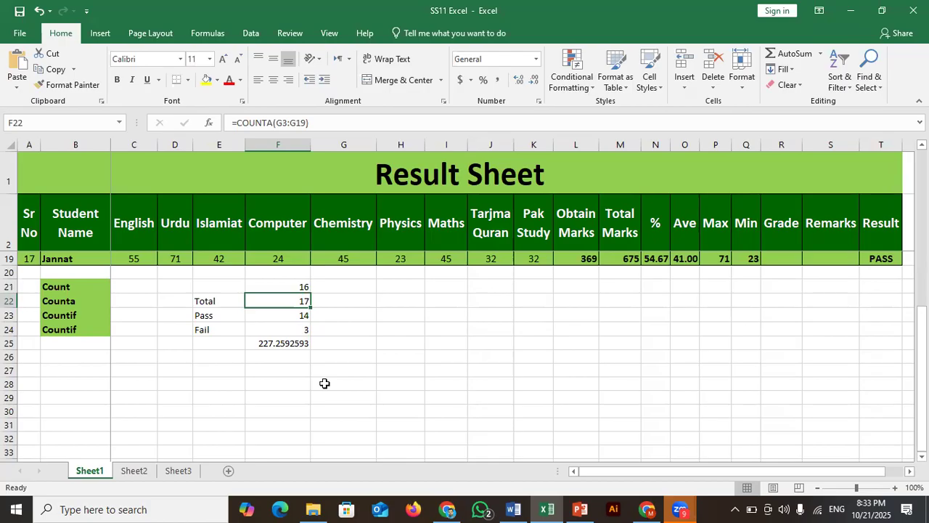
Step: Insert a new sheet row above the SUMIF formula, directly below the Fail row
key("Down")
key("Down")
key("Down")
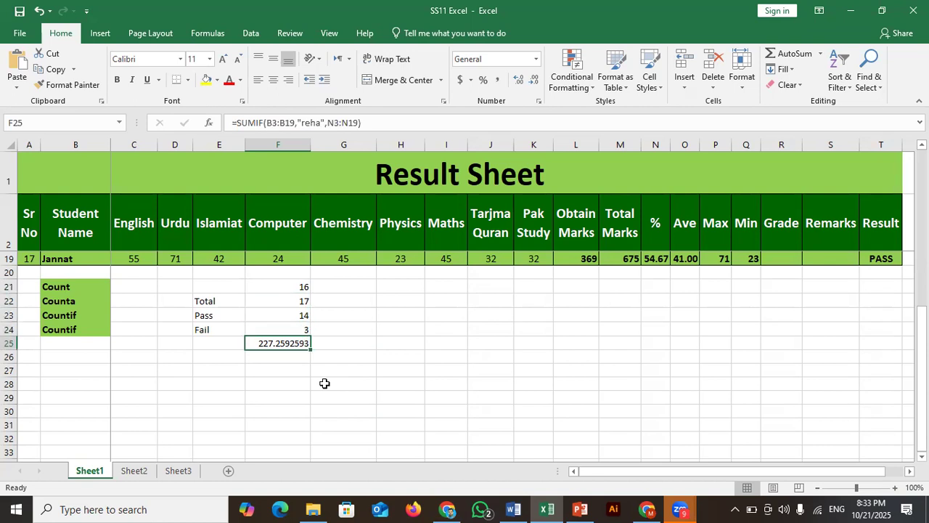
left_click(689, 91)
left_click(719, 122)
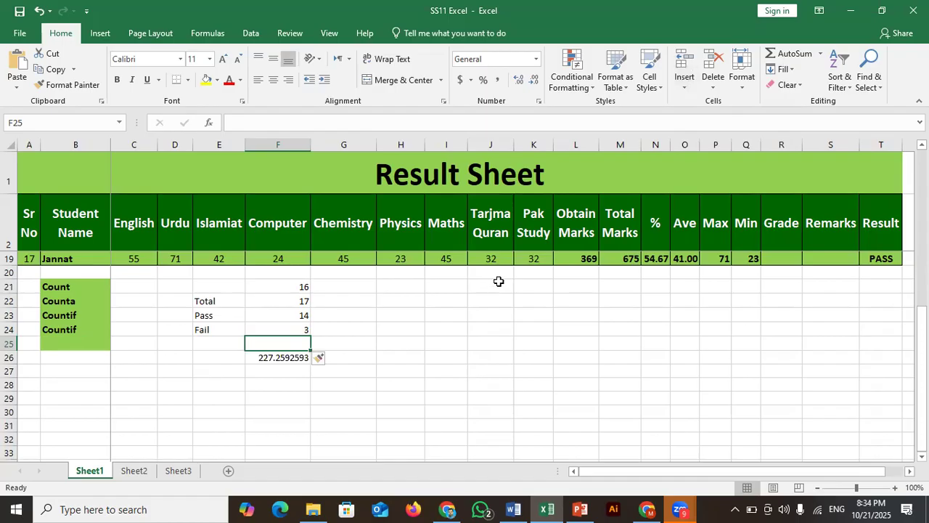
Step: Enter the formula =COUNTBLANK(G3:G19) in cell F25 for the Chemistry column
type("=c")
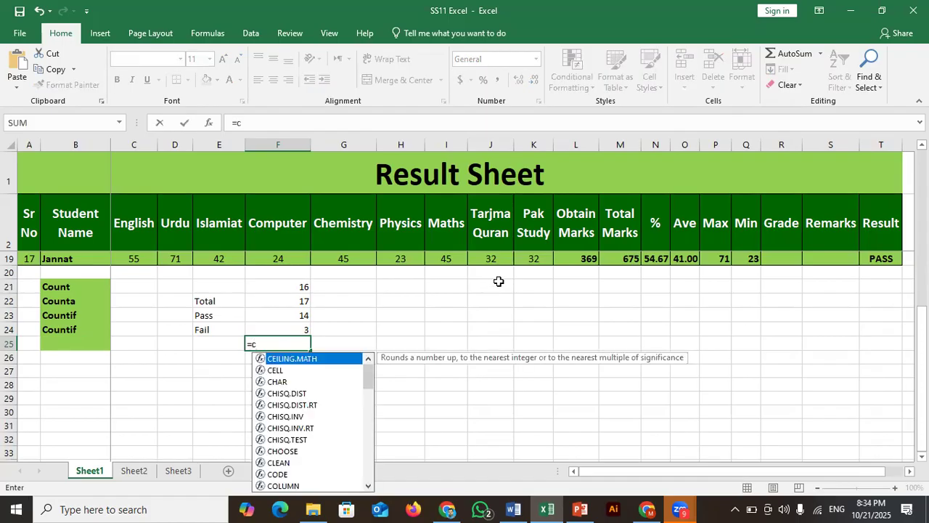
type("ount")
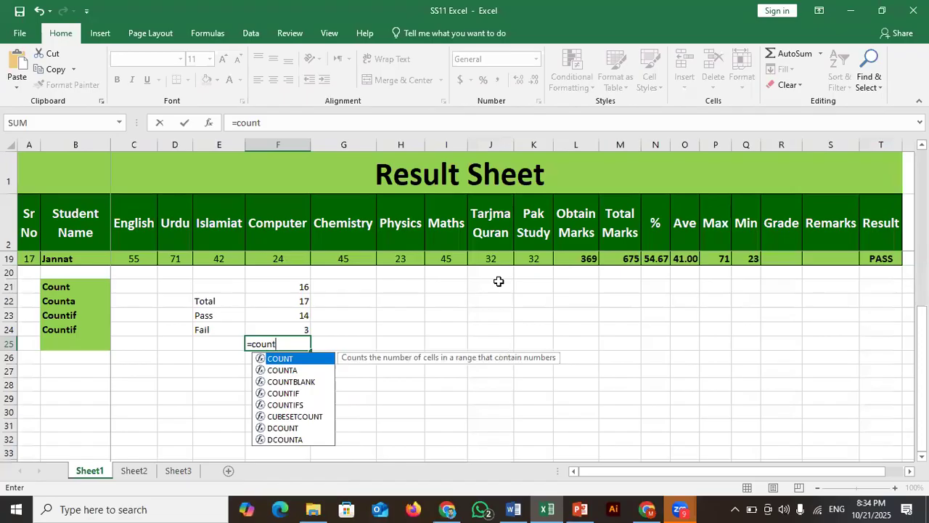
type("black")
key("BackSpace")
key("BackSpace")
type("nk(")
key("BackSpace")
key("BackSpace")
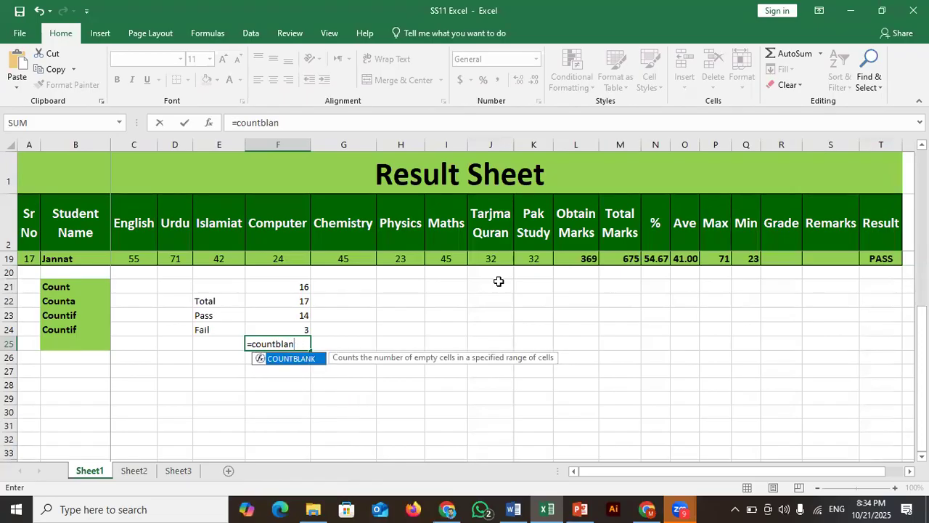
type("k(")
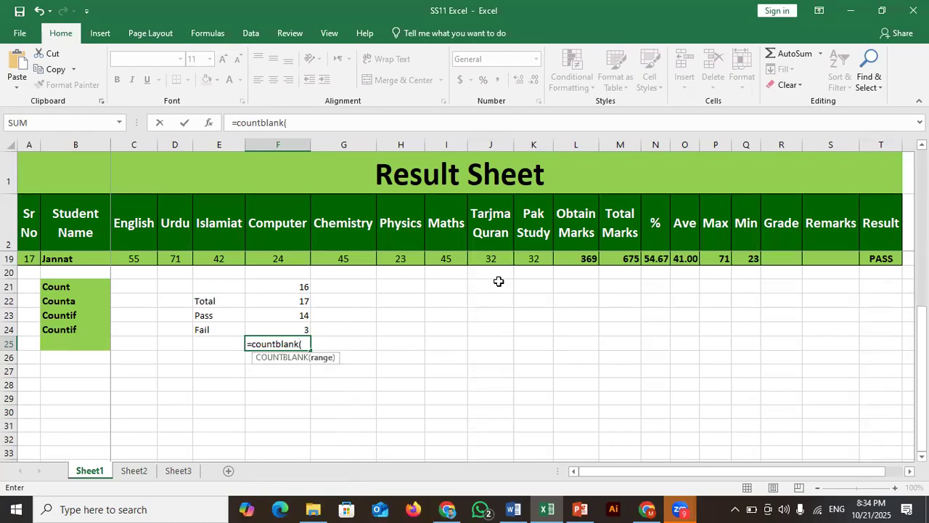
type("g3:g19")
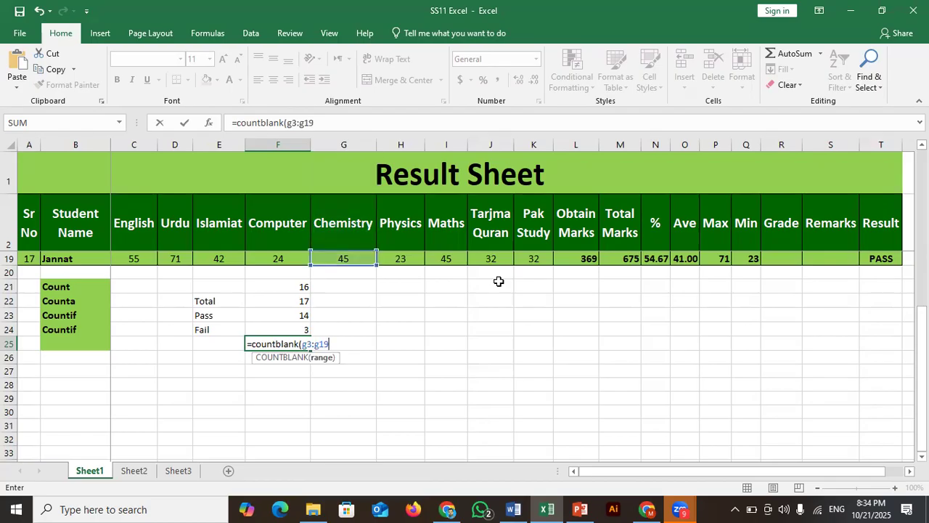
type(")")
key("Return")
key("Up")
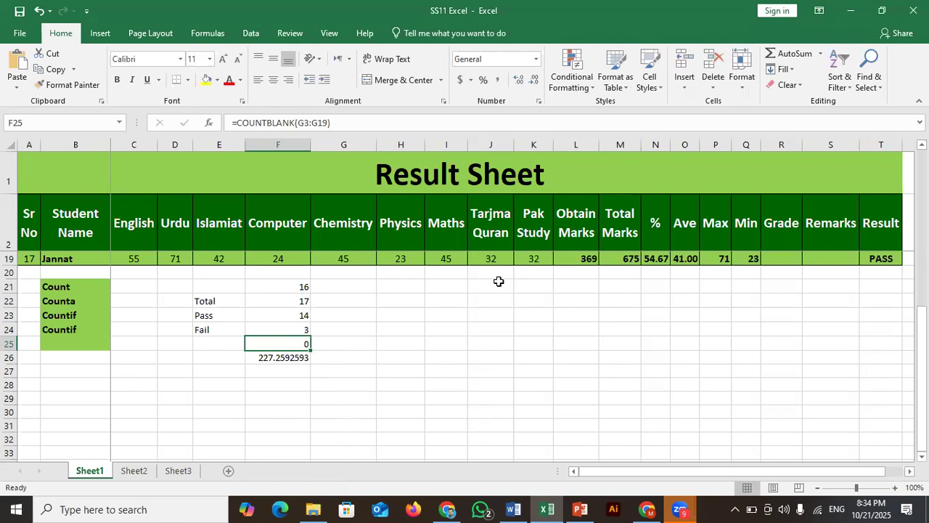
Step: Check the Chemistry column of the result sheet for blank cells to compare with the COUNTBLANK result
key("Up")
key("Up")
key("Up")
key("Up")
key("Up")
key("Up")
key("Up")
key("Up")
key("Up")
key("Up")
key("Up")
key("Up")
key("Up")
key("Up")
key("Up")
key("Up")
key("Up")
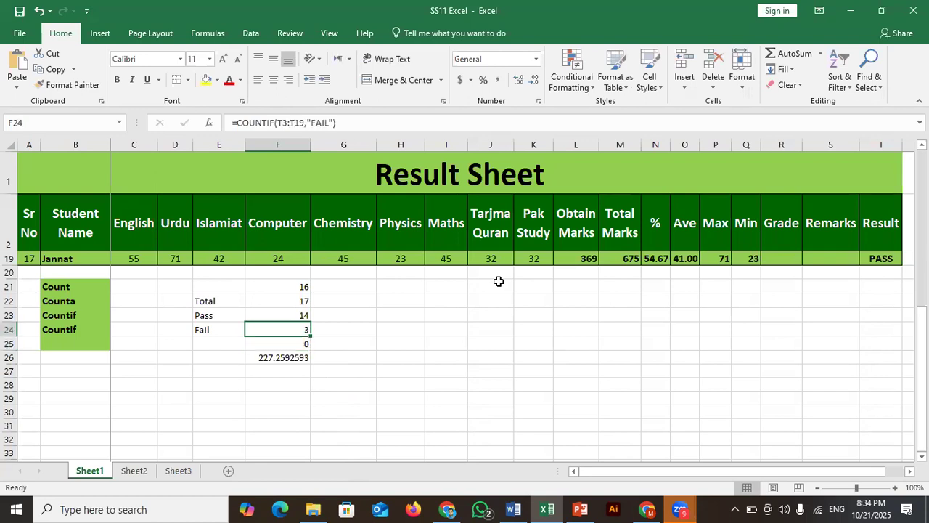
key("Up")
key("Up")
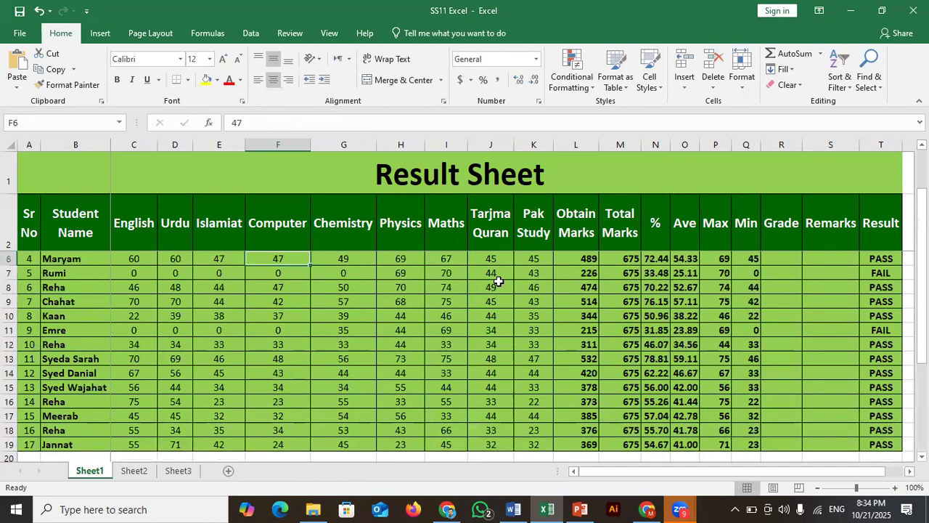
key("Right")
key("Down")
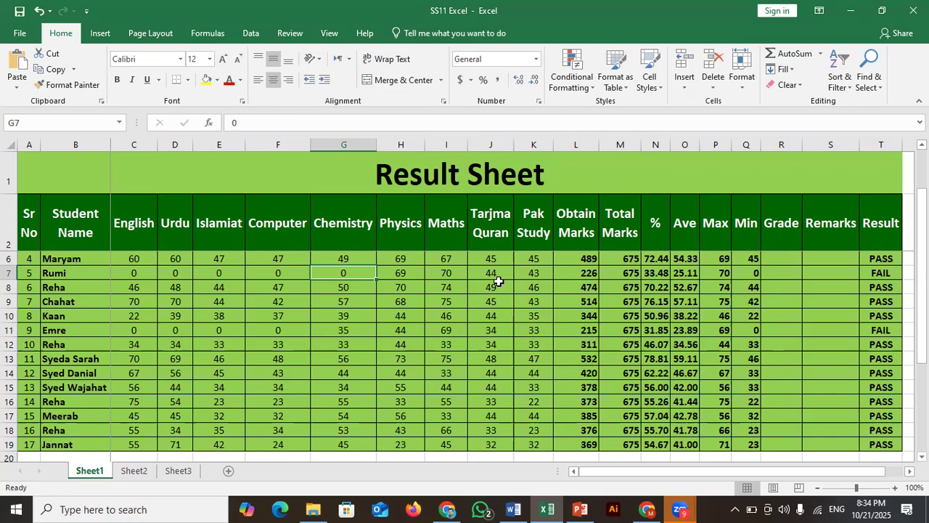
key("Down")
key("Down")
key("Down")
key("Down")
key("Down")
key("Down")
key("Down")
key("Down")
key("Down")
key("Down")
key("Down")
key("Down")
key("Down")
key("Down")
key("Down")
key("Down")
key("Down")
key("Down")
key("Down")
key("Down")
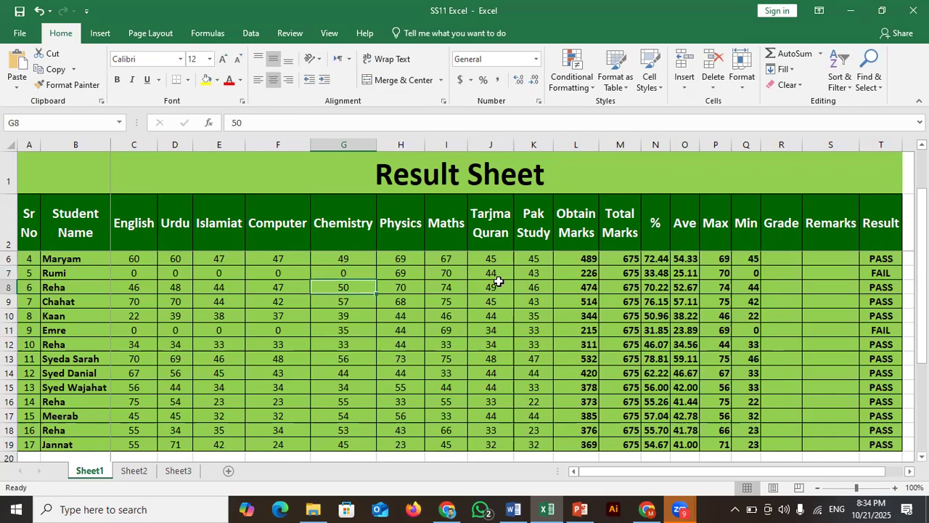
key("Up")
key("Up")
key("Up")
key("Up")
key("Up")
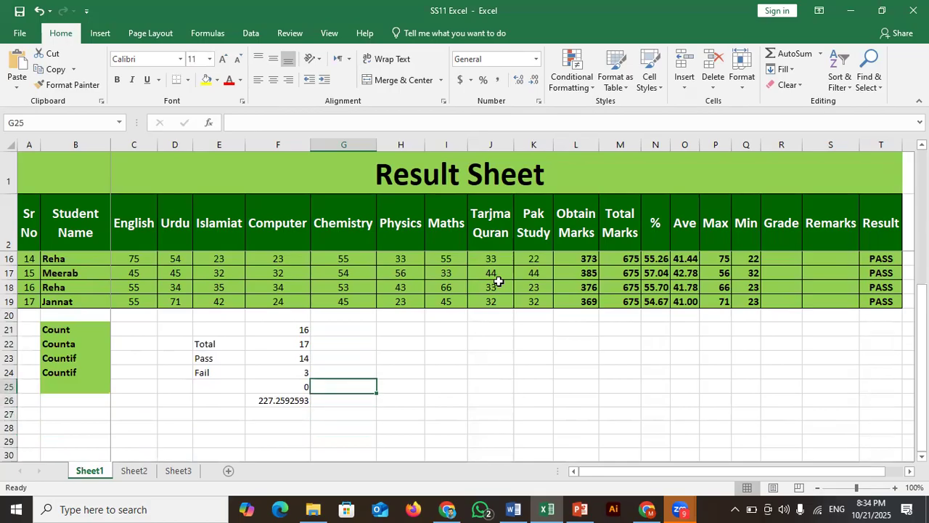
Step: Change the COUNTBLANK formula in F25 to cover the Grade column range R3:R19
key("Left")
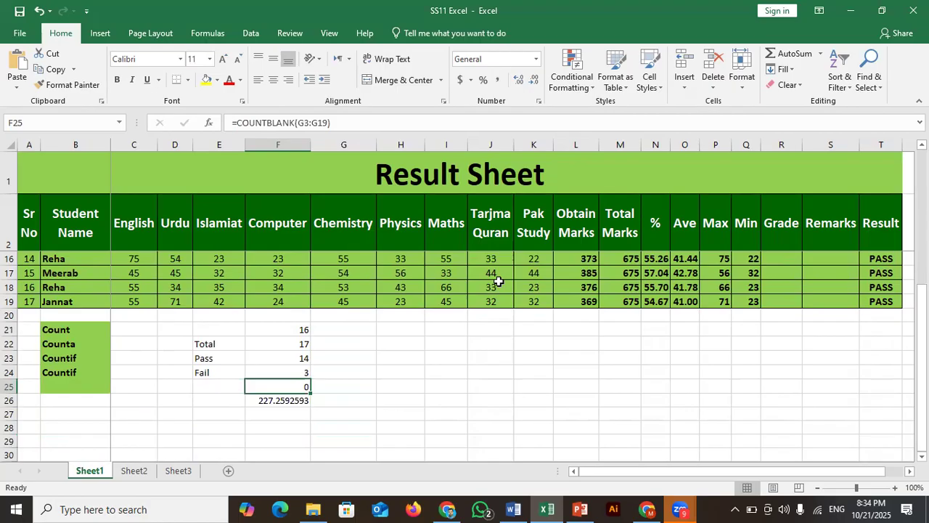
key("F2")
key("Left")
key("Left")
key("Left")
key("Left")
key("Left")
key("Left")
key("Left")
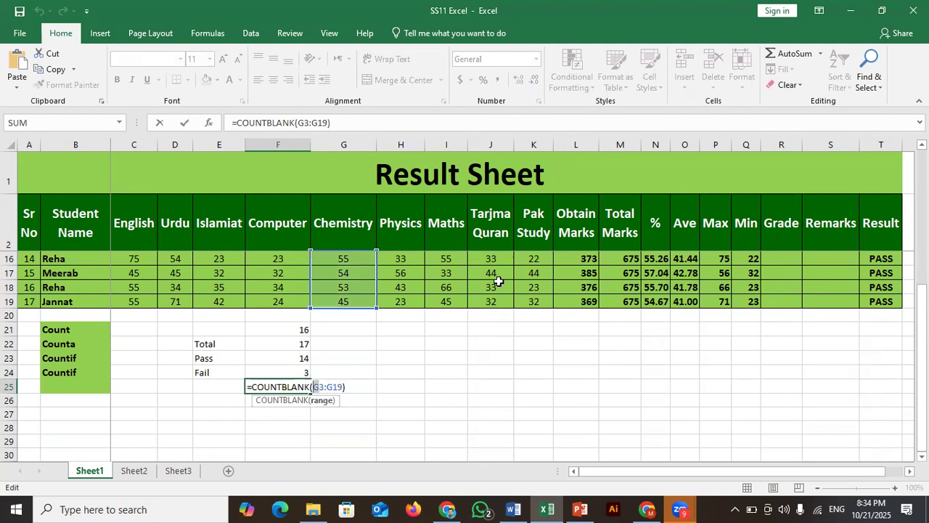
type("r")
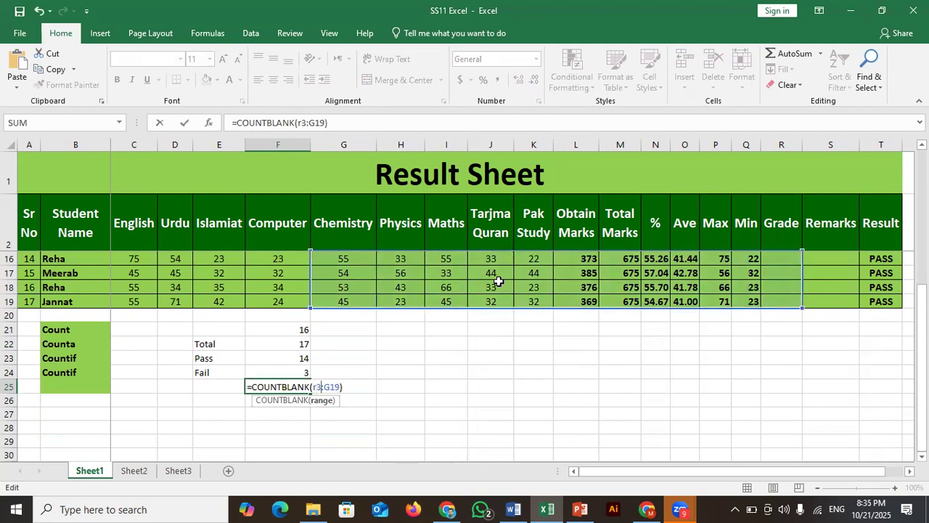
key("Right")
key("Right")
key("shift+Right")
type("r")
key("Right")
key("Right")
key("Right")
key("Return")
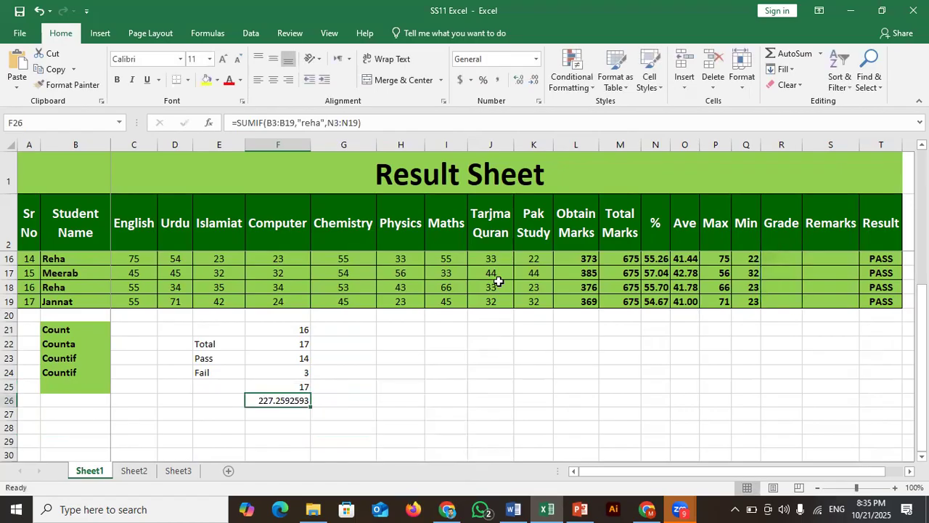
Step: Label the COUNTBLANK row with "Countblank" in cell B25
key("Up")
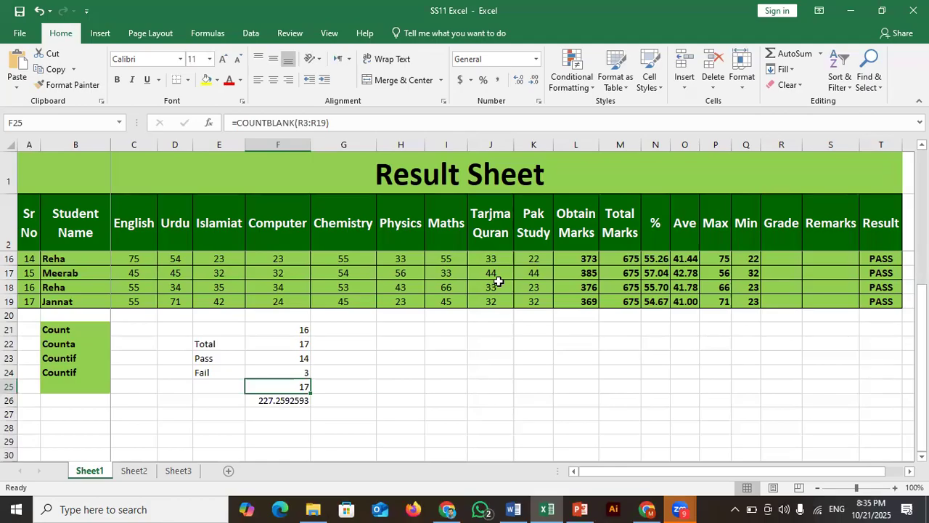
key("Left")
key("Left")
key("Left")
key("Left")
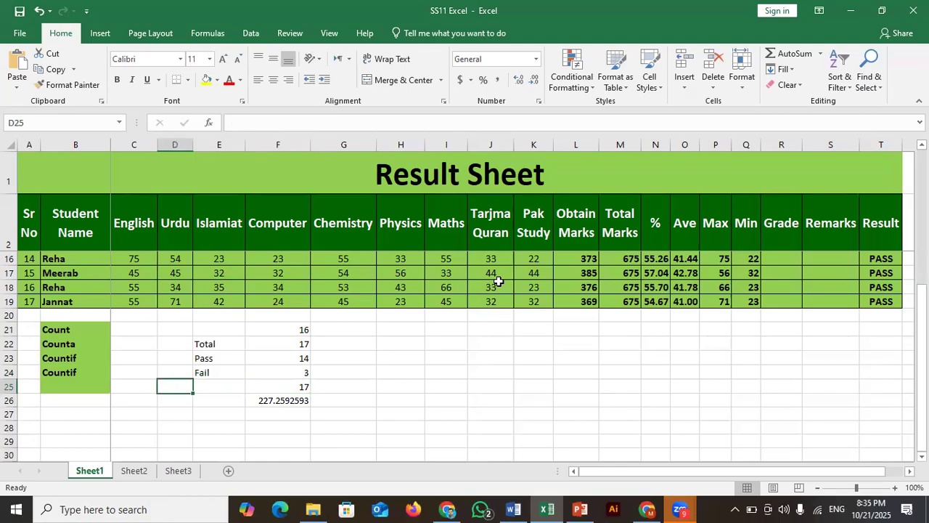
type("Countb")
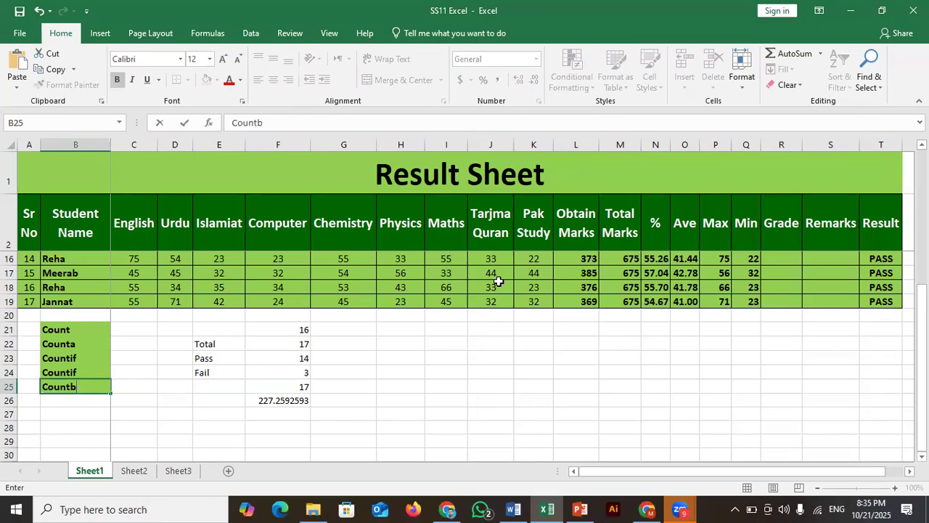
type("lank")
key("Return")
key("Up")
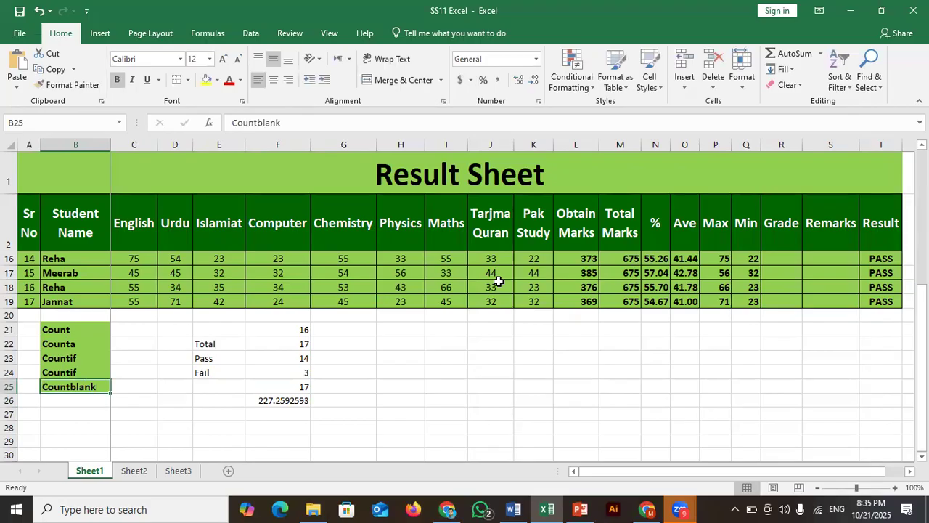
key("Right")
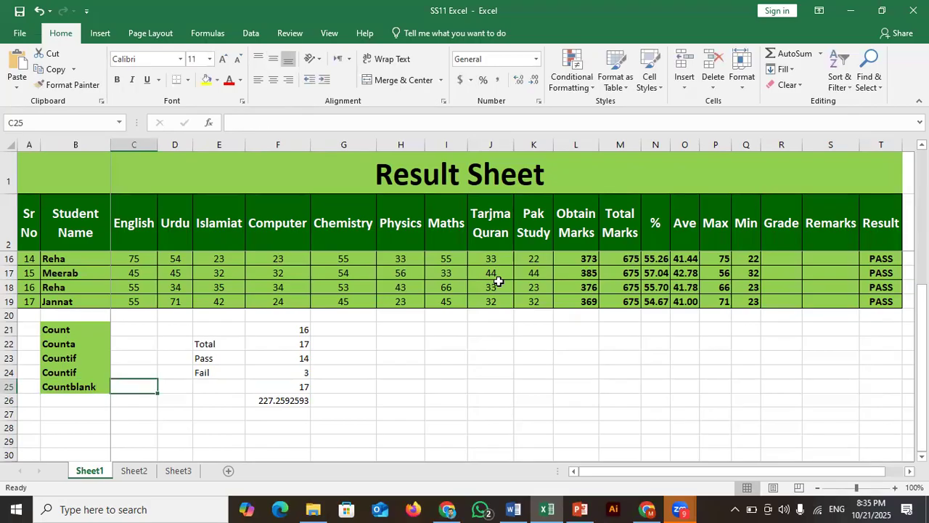
key("Right")
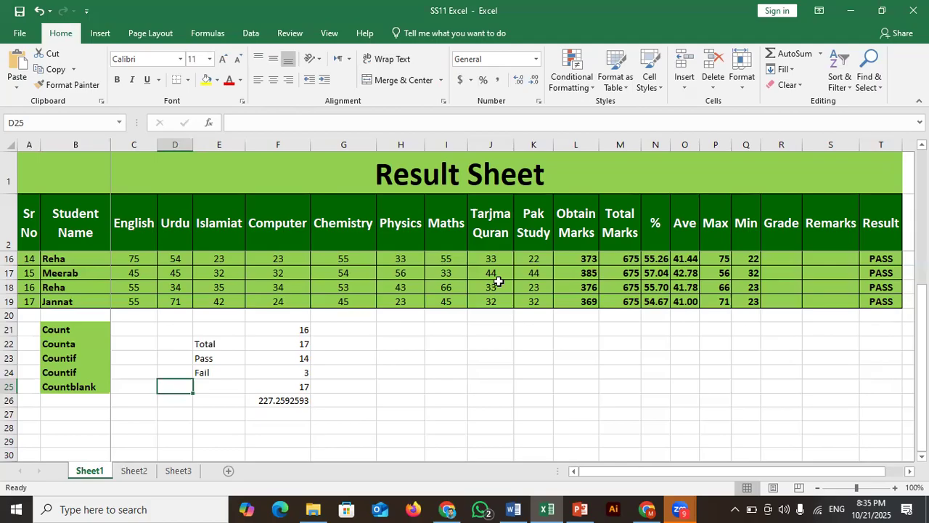
key("Up")
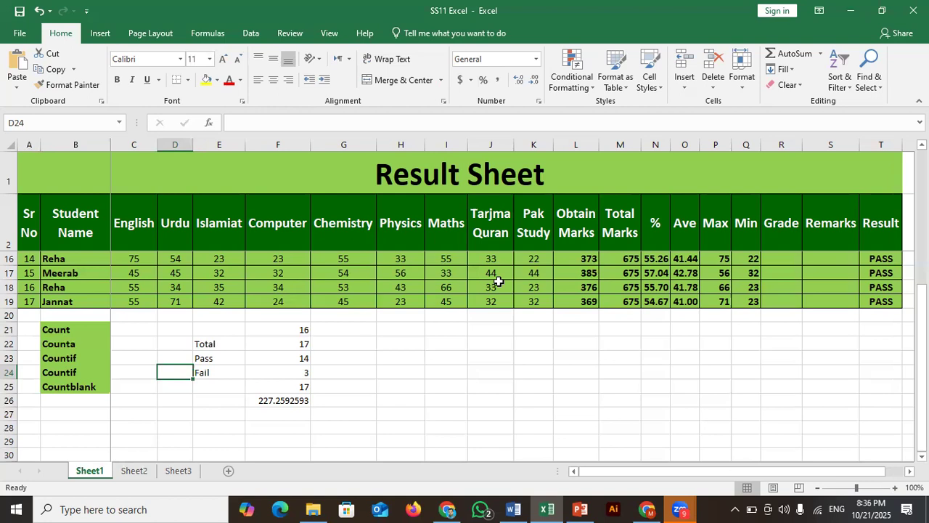
key("Up")
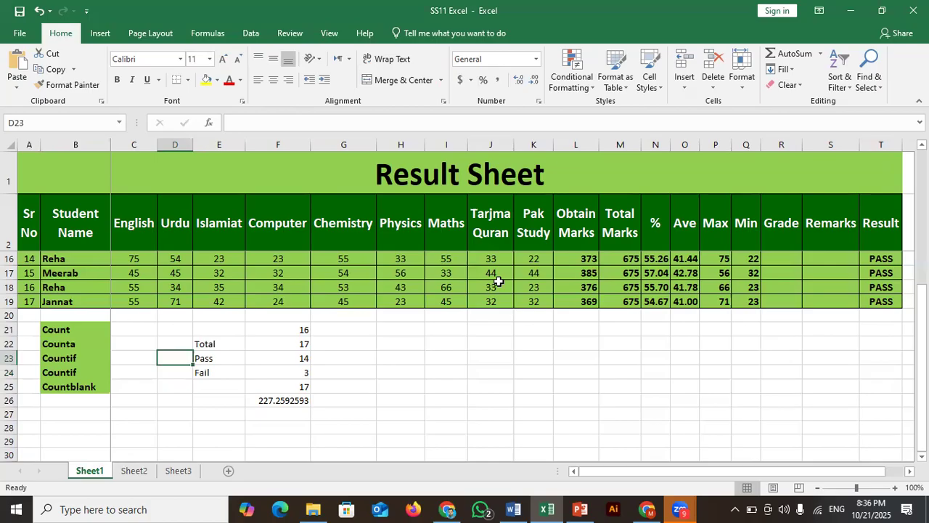
key("Down")
key("Down")
key("Down")
key("Down")
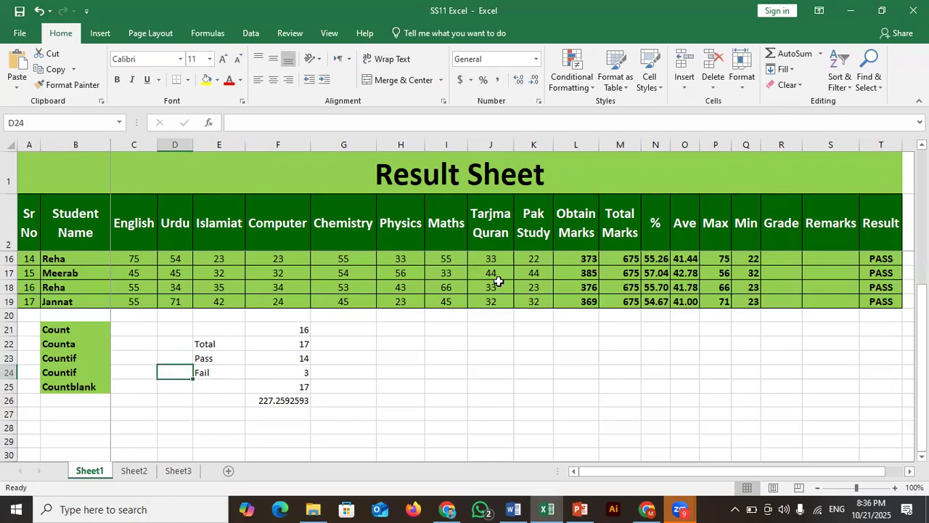
Step: Enter the formula =COUNTIF(G3:G19,"55") in cell G23 to count Chemistry marks equal to 55
key("Up")
key("Up")
key("Up")
key("Up")
key("Right")
key("Right")
key("Right")
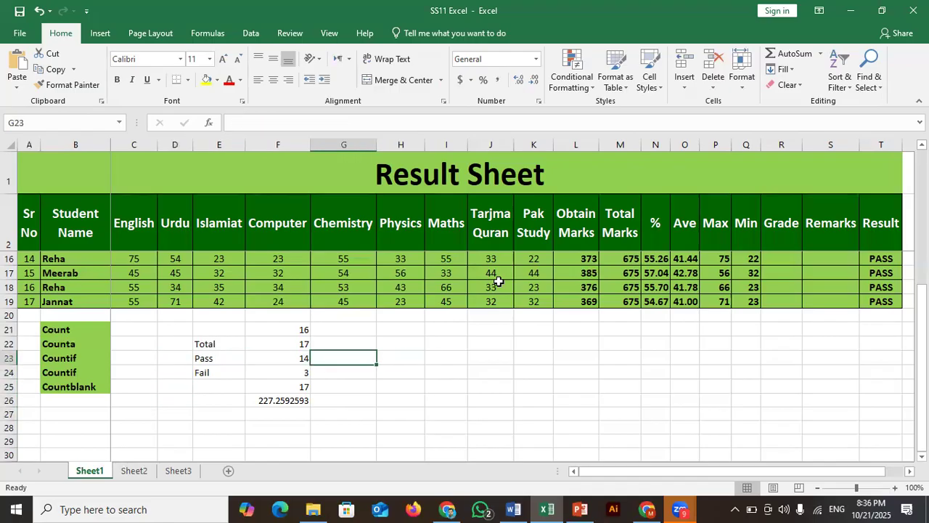
type("=countif")
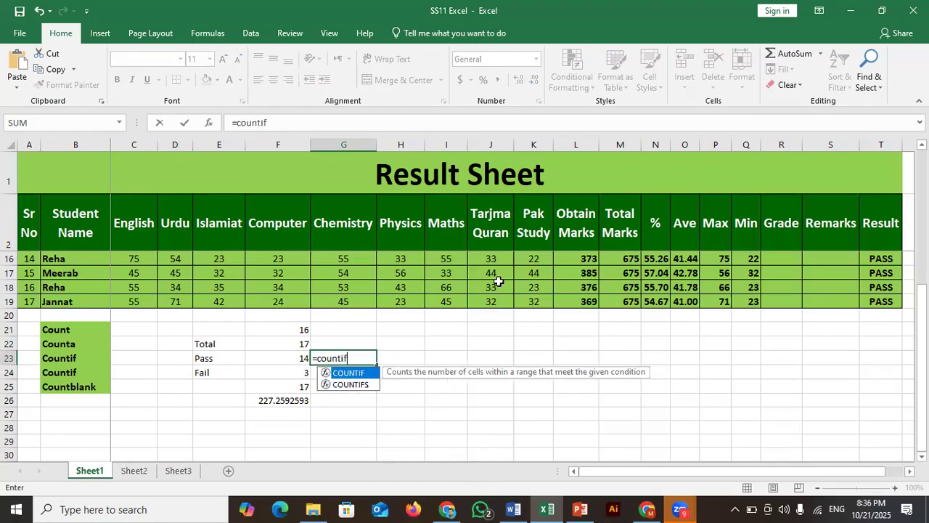
type("(")
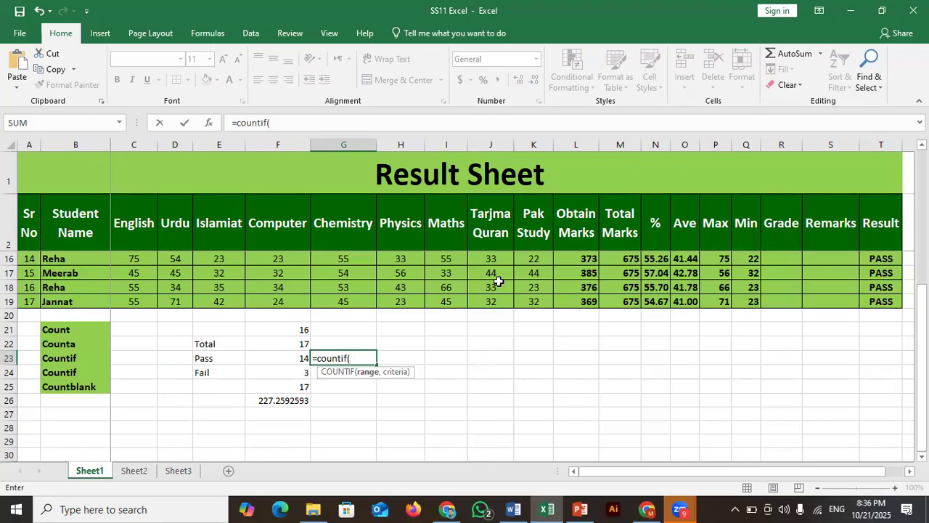
type("g")
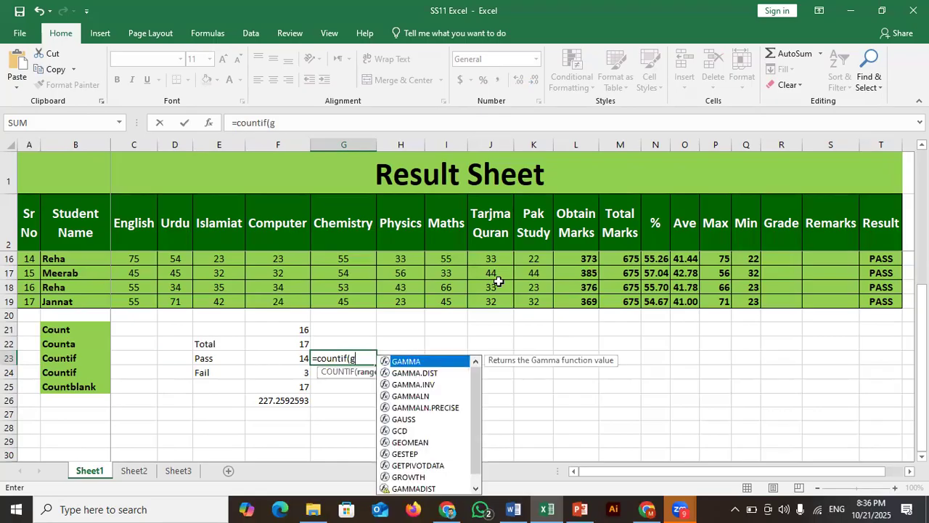
type("3:")
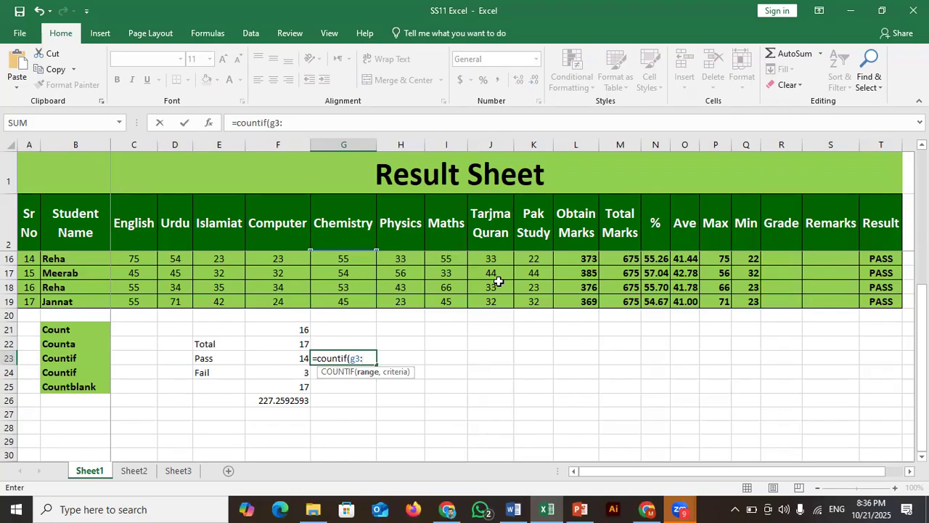
type("g19")
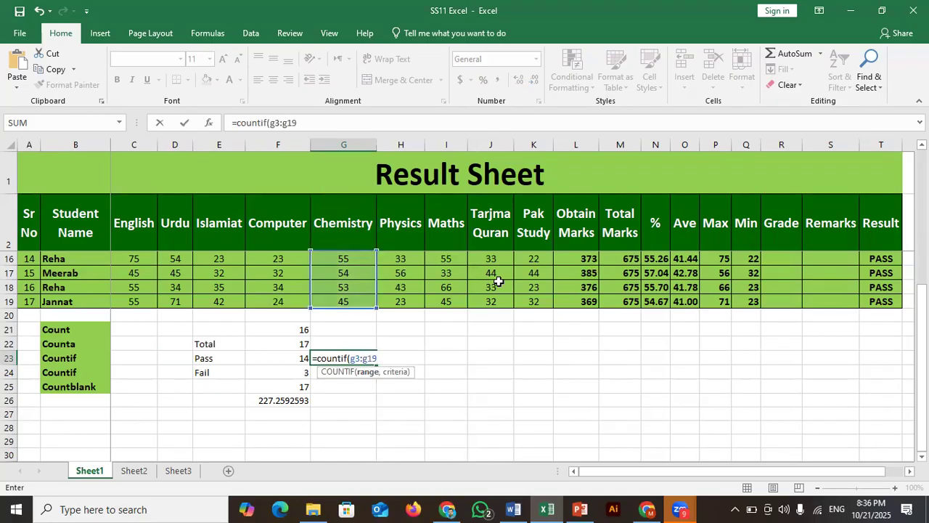
type(",\"55")
type("\")")
key("ctrl+Return")
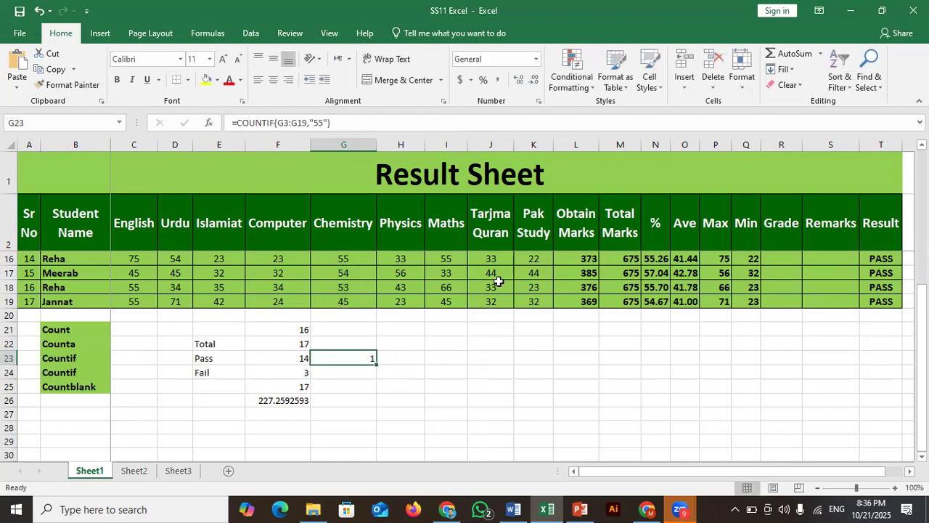
Step: Change the Chemistry mark in cell G15 to 55 to test the COUNTIF formula
key("Up")
key("Up")
key("Up")
key("Up")
key("Up")
key("Up")
key("Up")
key("Up")
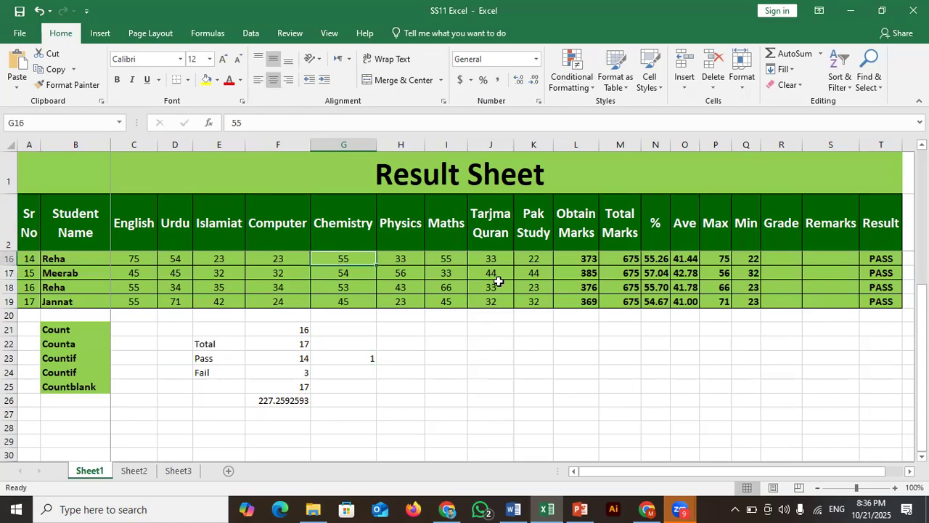
key("Down")
key("Down")
key("Down")
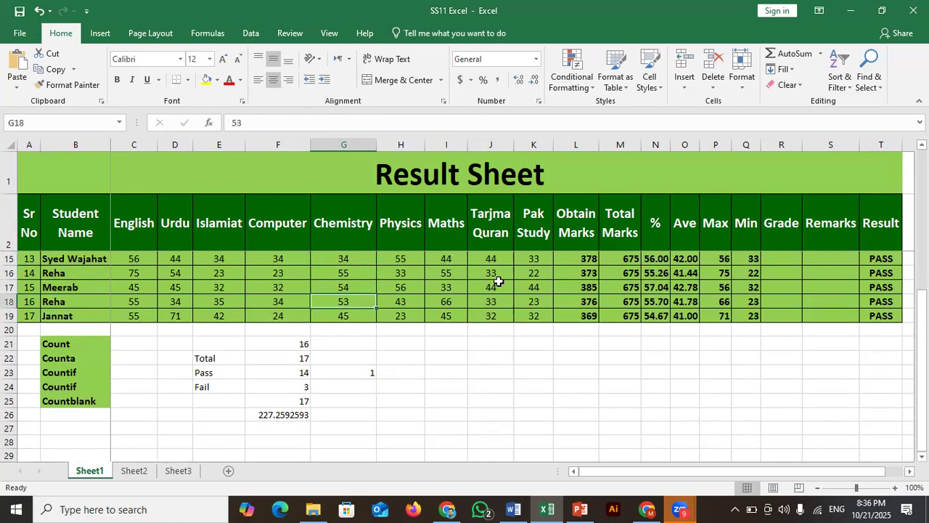
key("Up")
key("Up")
key("Up")
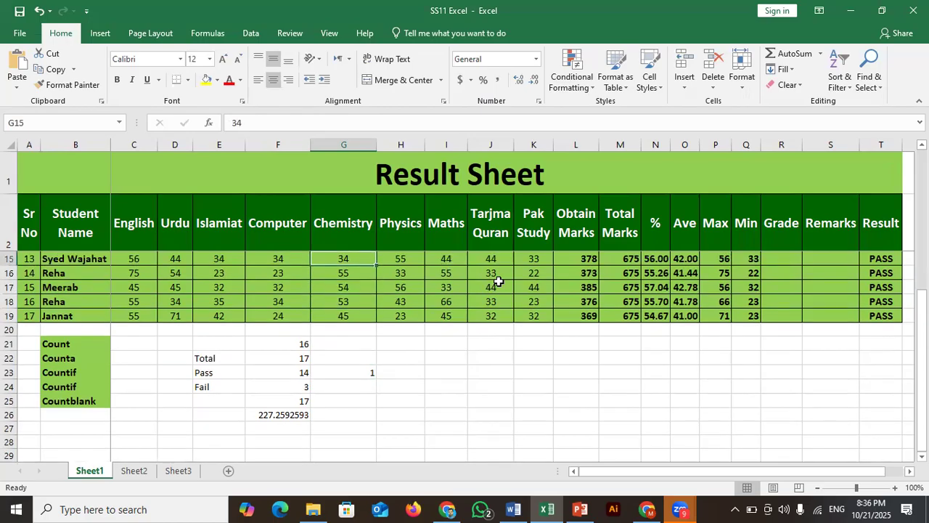
type("55")
key("Return")
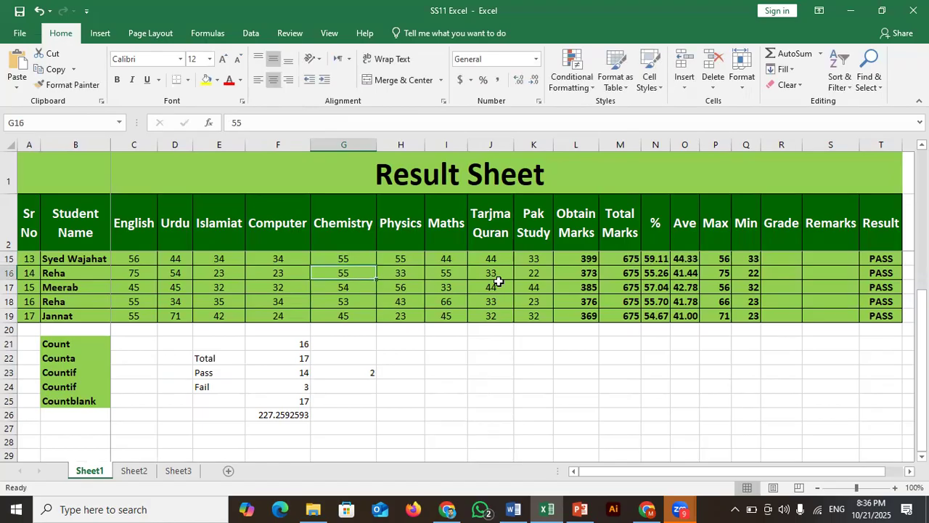
Step: Try the criterion "55>" in the COUNTIF formula in G23
key("Down")
key("Down")
key("Down")
key("Down")
key("Down")
key("Down")
key("Down")
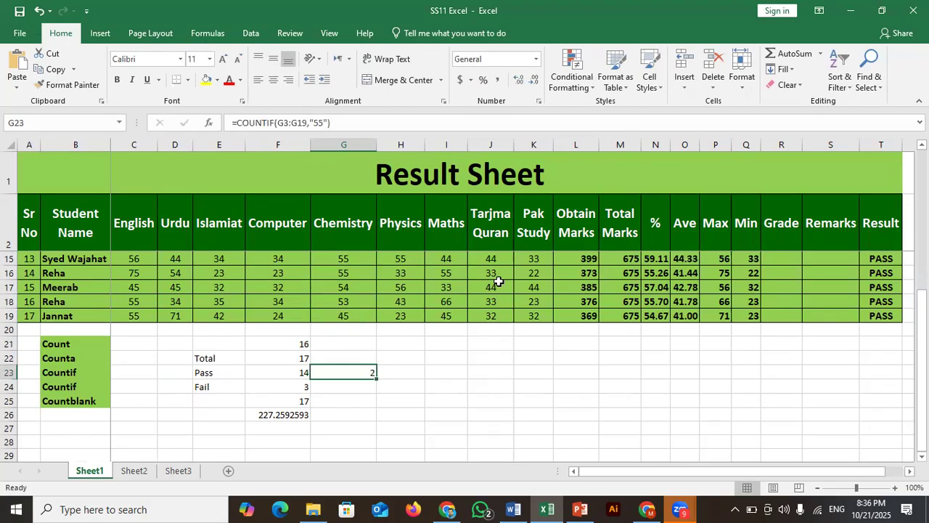
key("F2")
key("Left")
key("Left")
type(">")
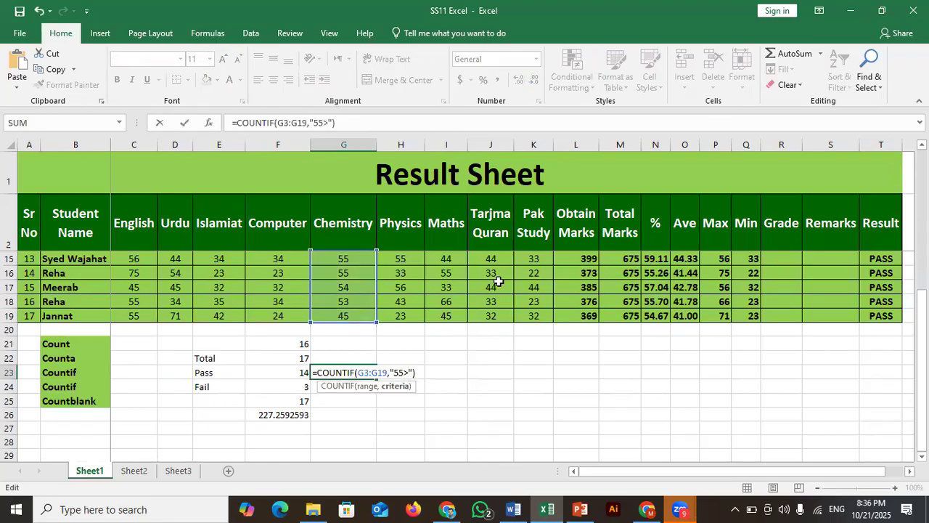
key("Return")
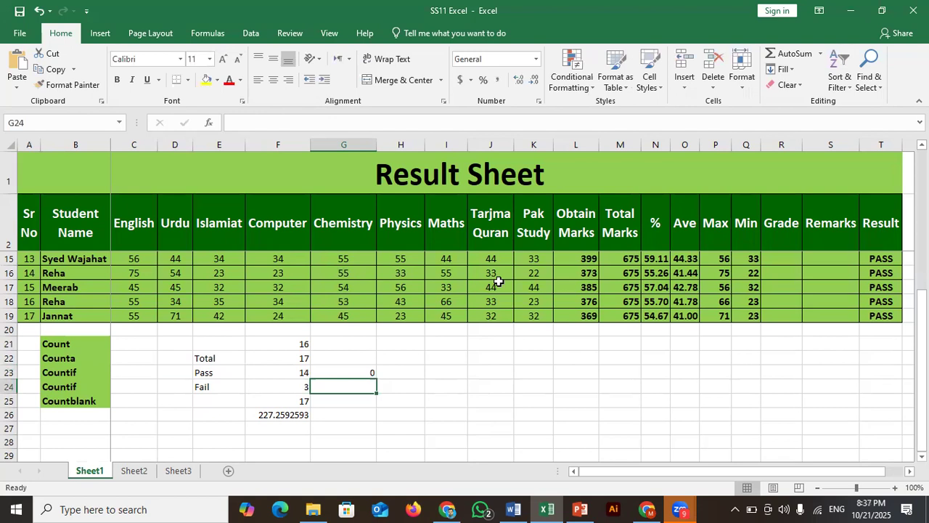
Step: Examine the Chemistry marks in G3:G19 for values above 55 to compare with the COUNTIF result in G23
key("Up")
key("Up")
key("Up")
key("Up")
key("Up")
key("Up")
key("Up")
key("Up")
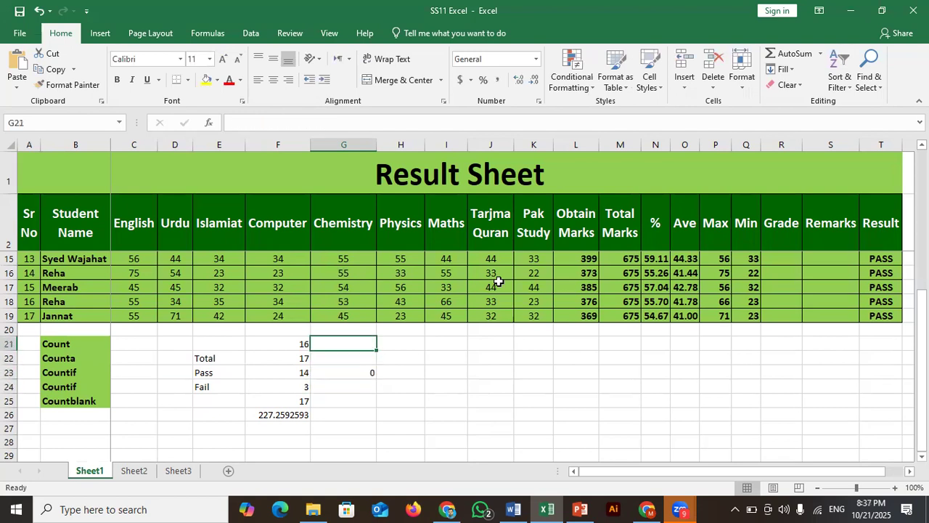
key("Up")
key("Up")
key("Up")
key("Up")
key("Up")
key("Up")
key("Up")
key("Up")
key("Up")
key("Up")
key("Up")
key("Up")
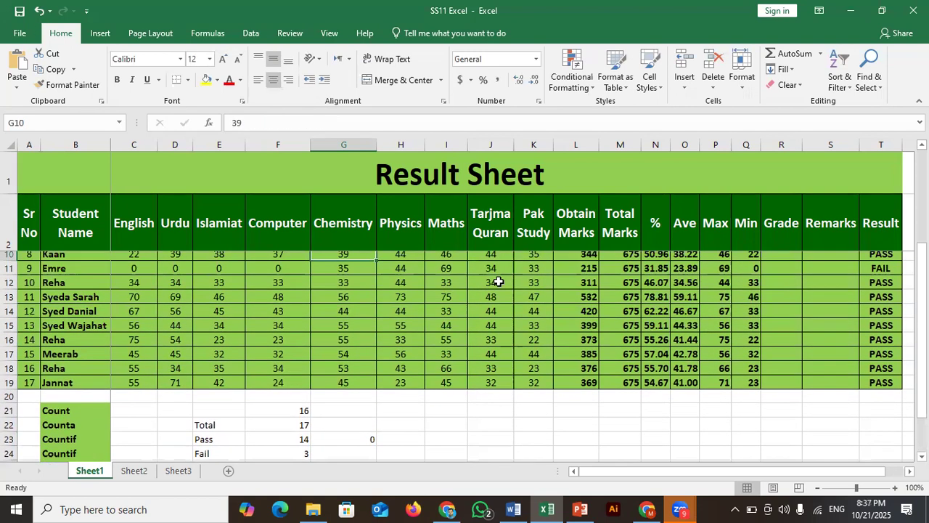
key("Up")
key("Up")
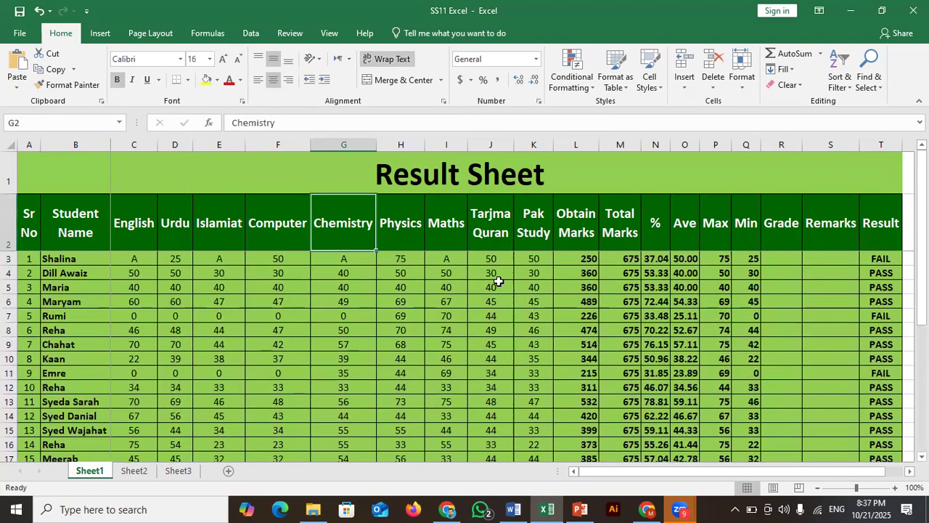
key("Down")
key("Down")
key("Down")
key("Down")
key("Down")
key("Down")
key("Down")
key("Down")
key("Down")
key("Down")
key("Down")
key("Down")
key("Down")
key("Down")
key("Down")
key("Down")
key("Down")
key("Down")
key("Down")
key("Down")
key("Down")
key("Down")
key("Down")
key("Down")
key("Down")
key("Down")
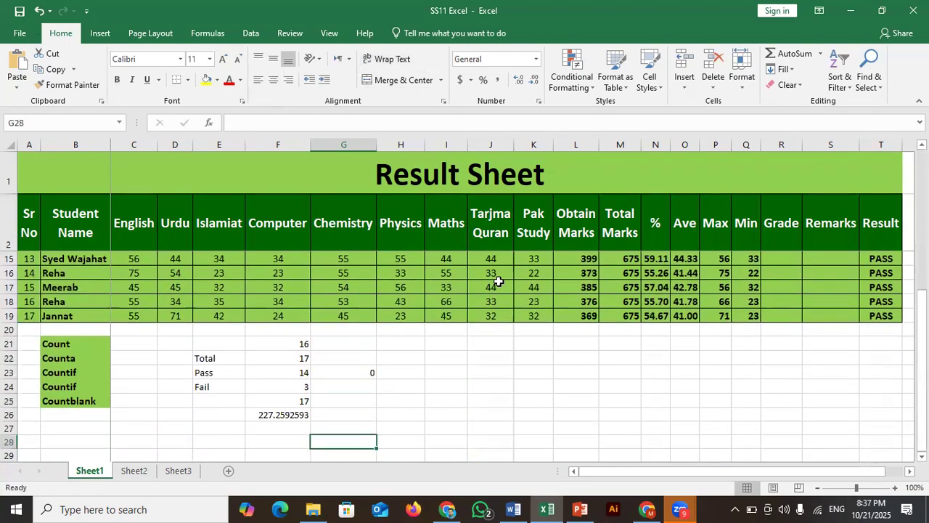
Step: Remove the greater-than sign from the COUNTIF criterion in G23 so the formula reads =COUNTIF(G3:G19,"55")
key("Up")
key("Up")
key("Up")
key("Up")
key("Up")
key("Up")
key("Down")
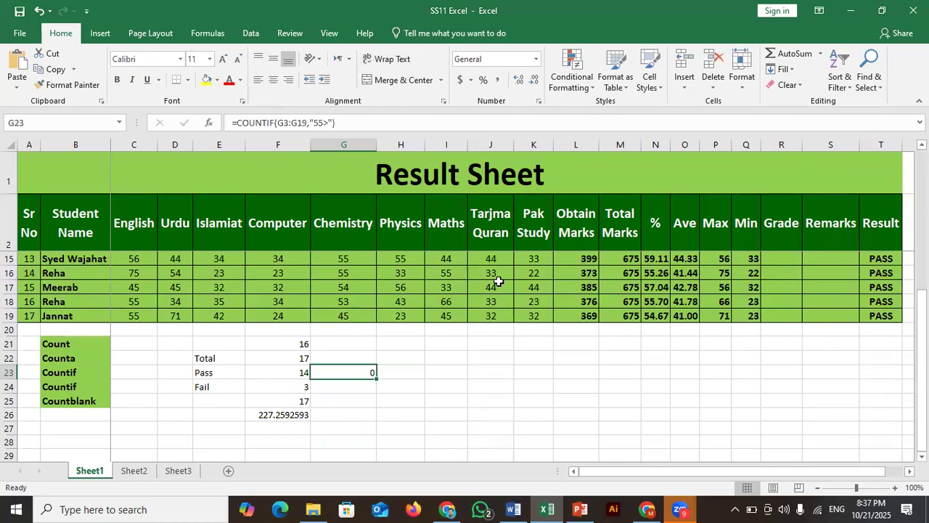
key("F2")
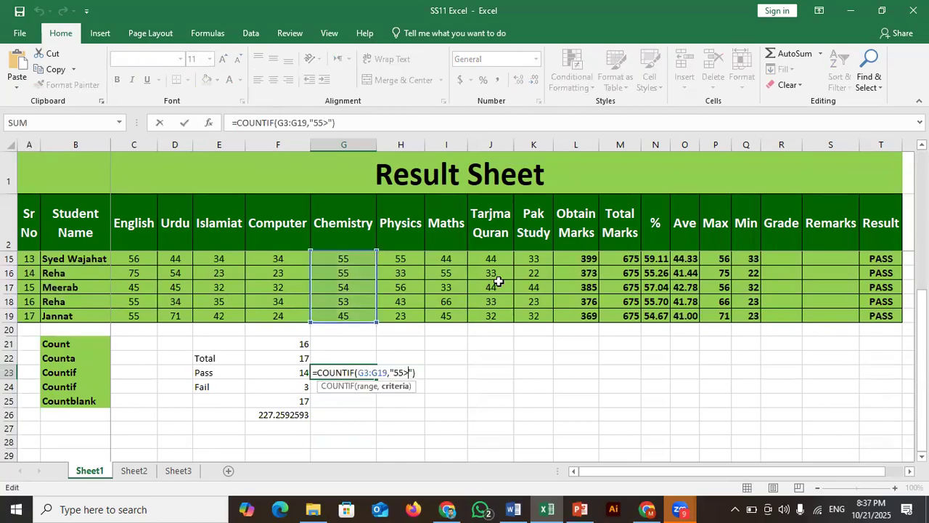
key("Left")
key("Left")
key("Left")
key("Delete")
key("Right")
key("Right")
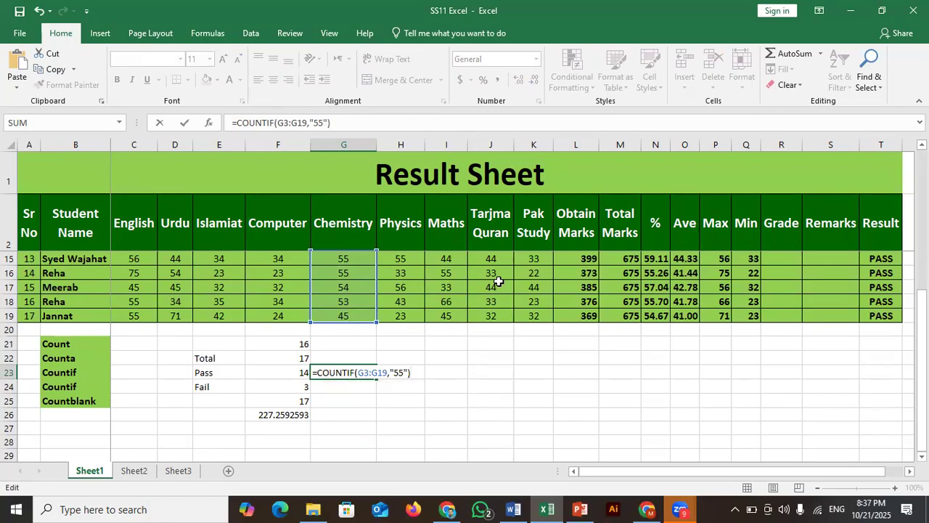
key("Return")
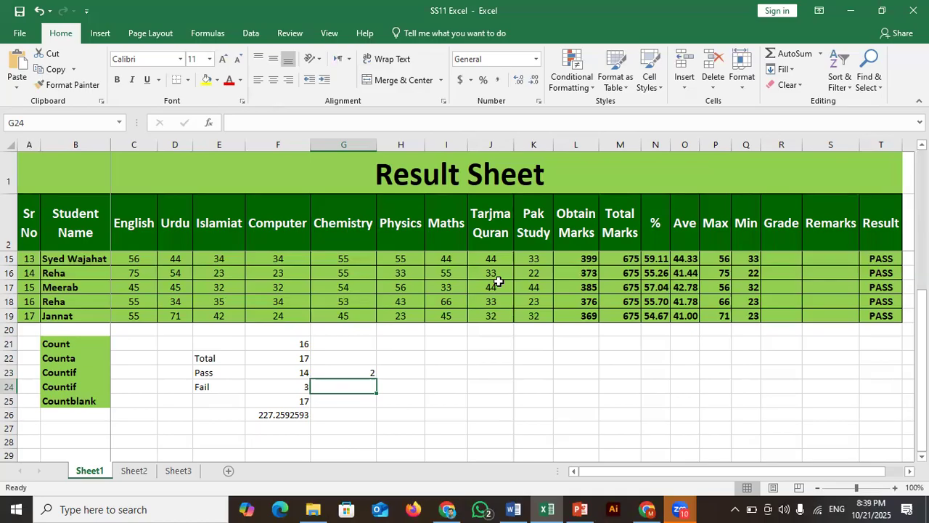
Step: Examine the Chemistry marks in G3:G19 for values equal to 55 to compare with the COUNTIF result in G23
key("Up")
key("Up")
key("Up")
key("Up")
key("Up")
key("Up")
key("Up")
key("Up")
key("Down")
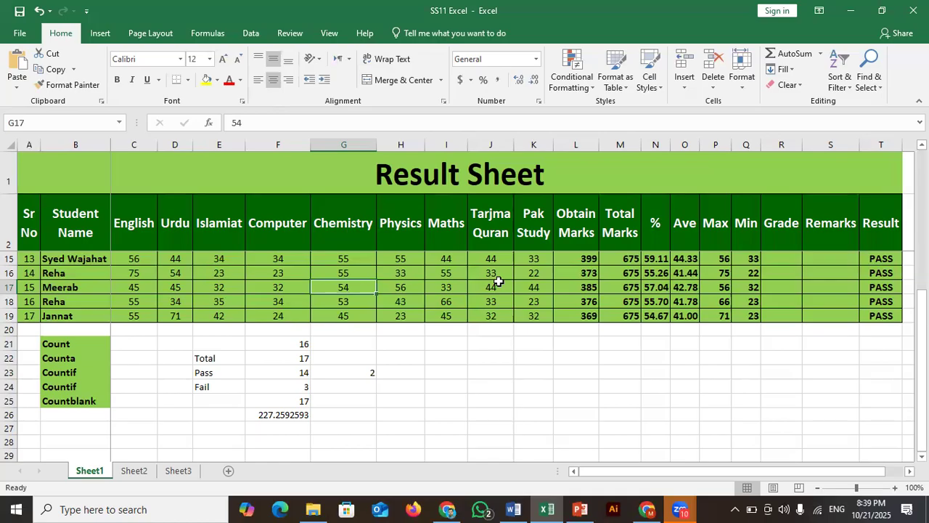
key("Up")
key("Up")
key("Up")
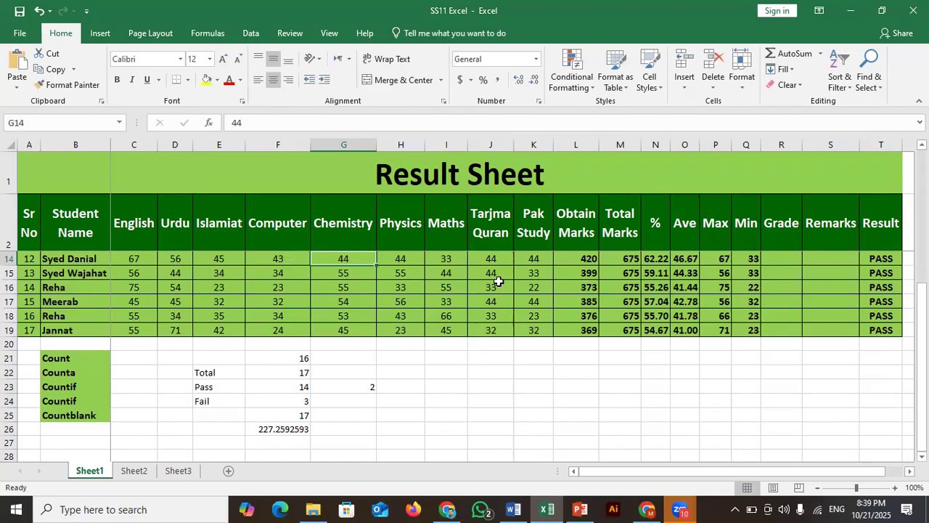
key("Up")
key("Up")
key("Up")
key("Up")
key("Up")
key("Up")
key("Up")
key("Up")
key("Up")
key("Up")
key("Up")
key("Up")
key("Up")
key("Down")
key("Down")
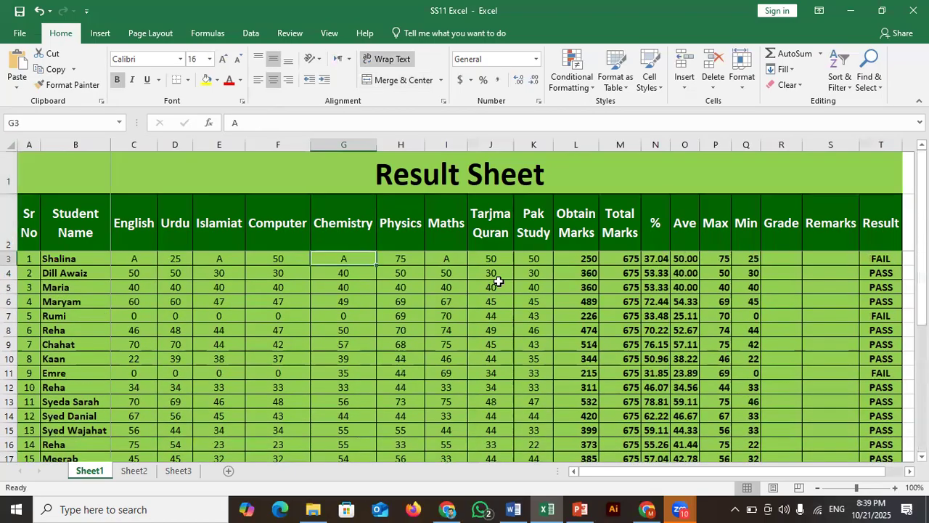
Step: Rename the header in A2 to "Roll No" and widen column A slightly so that "Roll" fits on one line
key("Left")
key("Left")
key("Left")
key("Left")
key("Left")
key("Left")
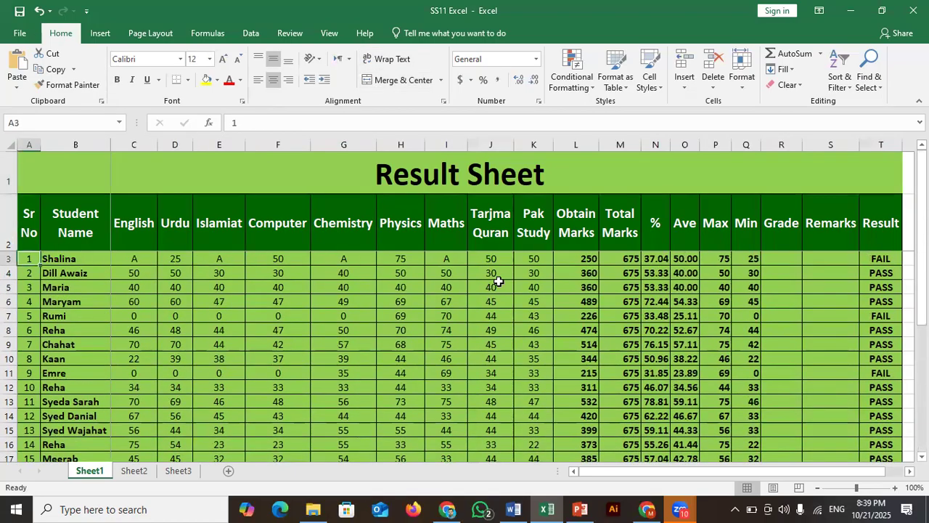
key("Up")
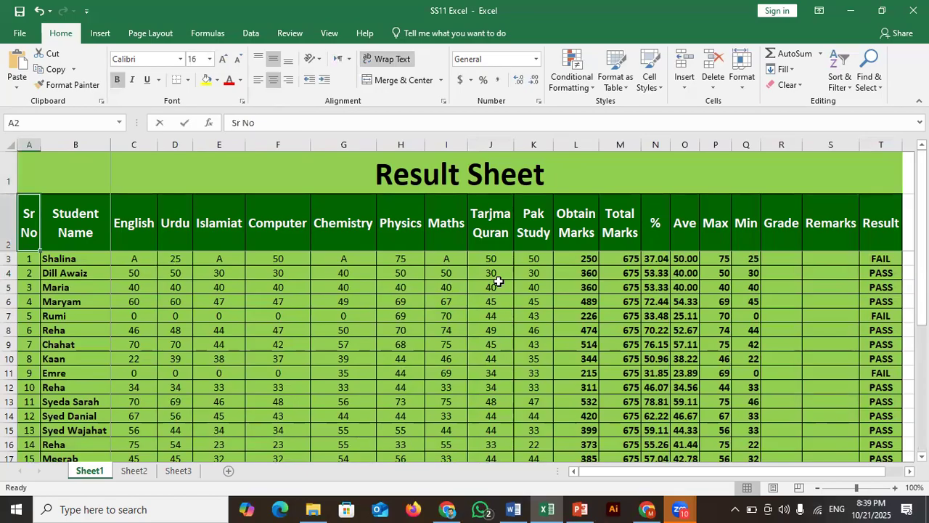
key("F2")
key("shift+Left")
key("shift+Left")
key("shift+Left")
key("shift+Left")
key("shift+Left")
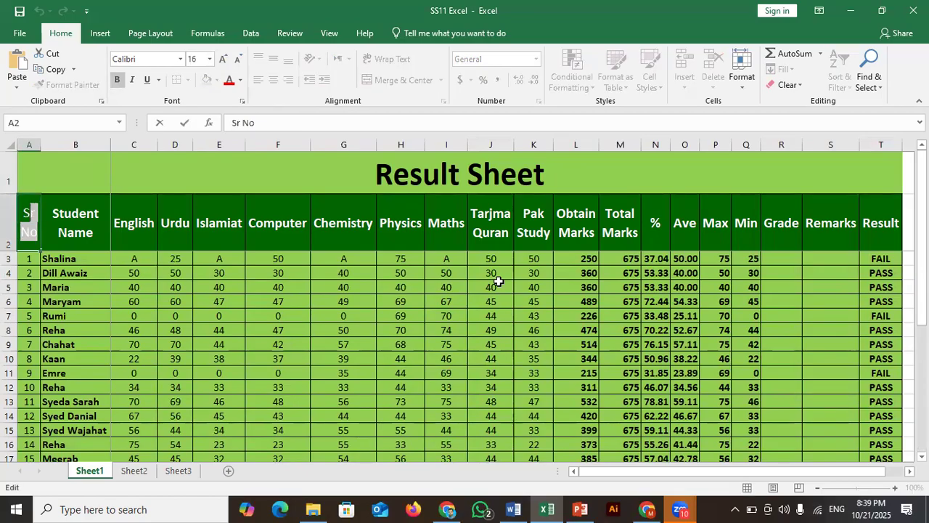
type("Roll No")
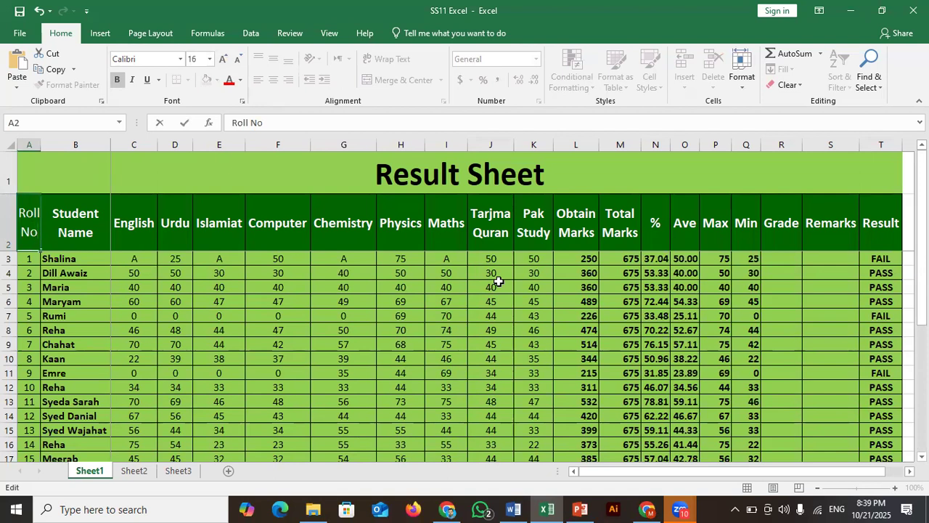
key("Return")
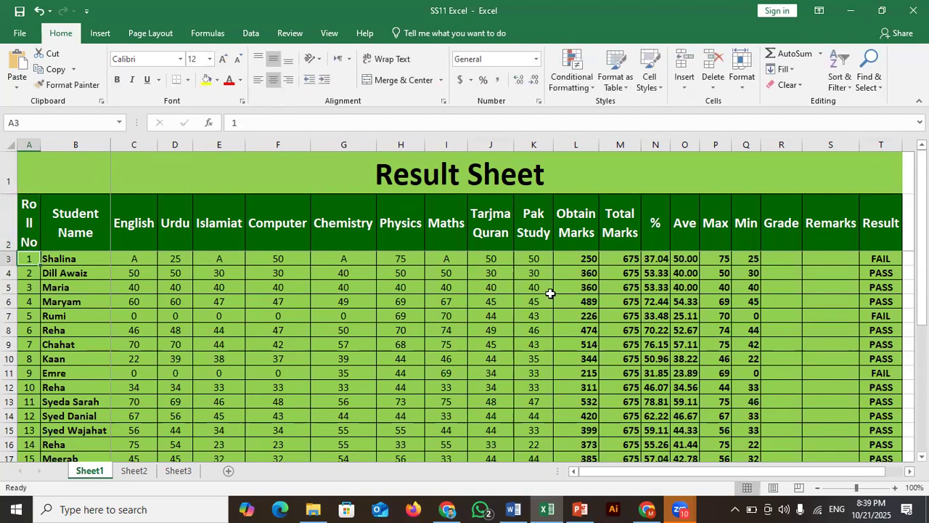
left_click_drag(44, 144, 46, 144)
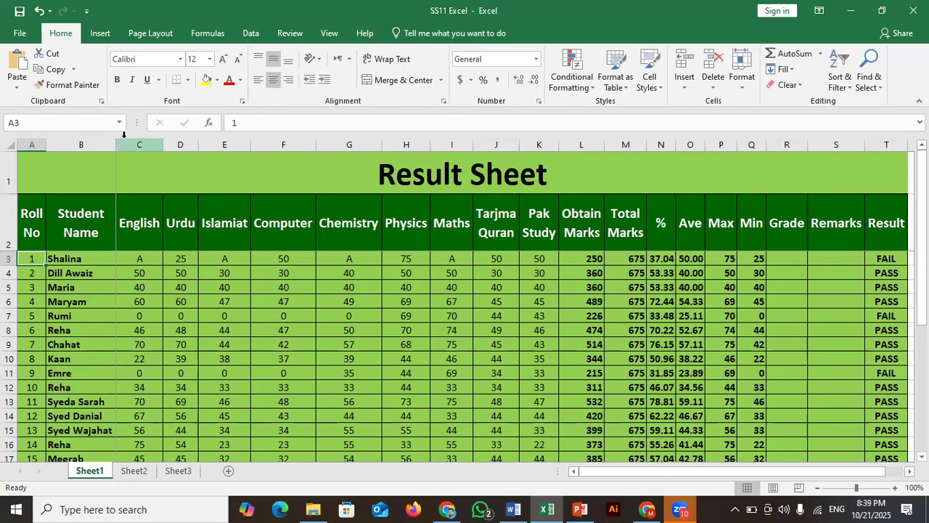
Step: Try widening the Islamiat column to about twice its width, and narrow it back to fit its header
left_click_drag(113, 145, 115, 145)
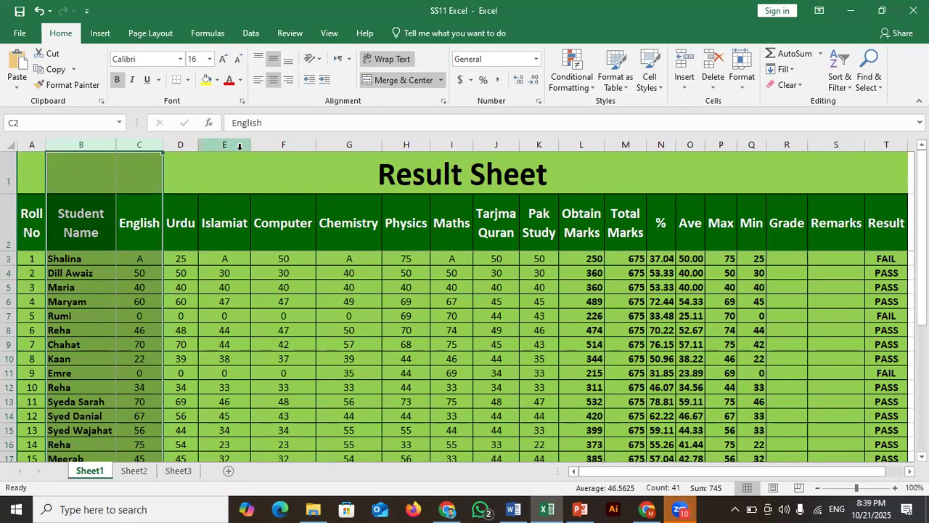
left_click_drag(250, 147, 326, 148)
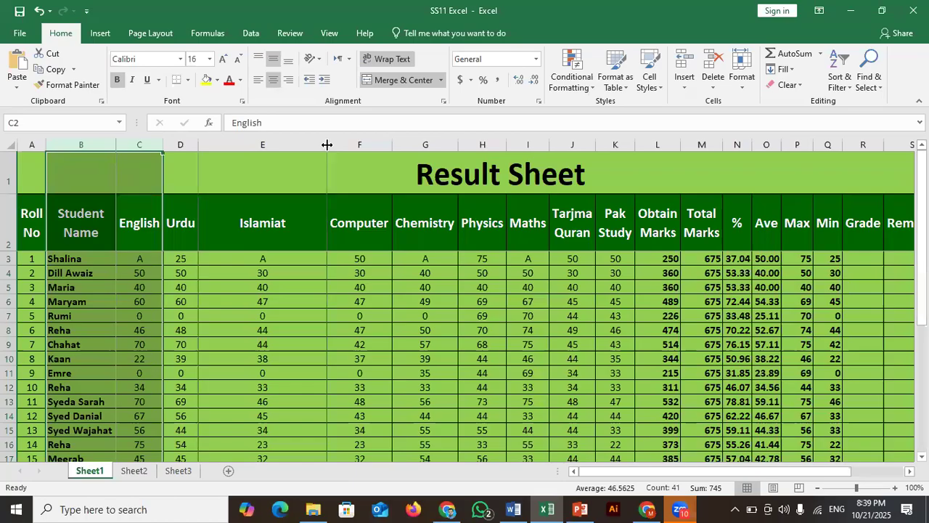
left_click_drag(326, 148, 251, 147)
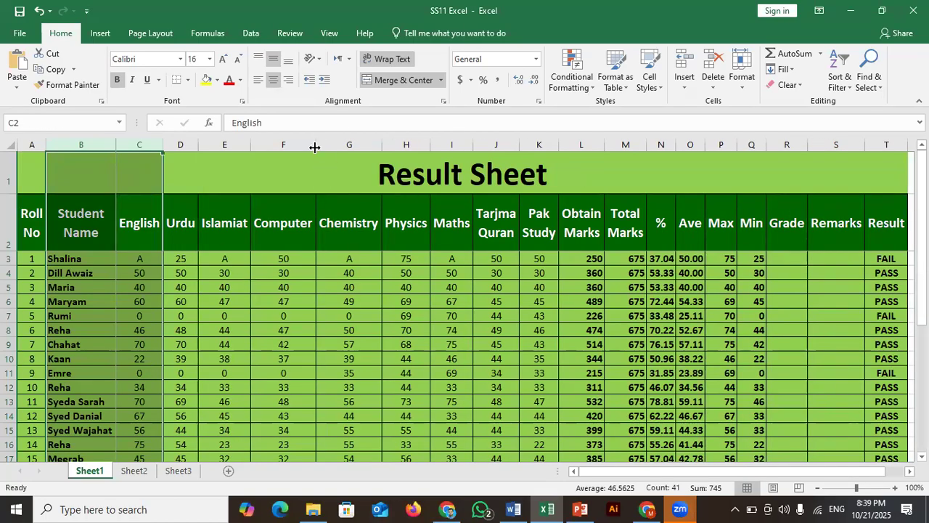